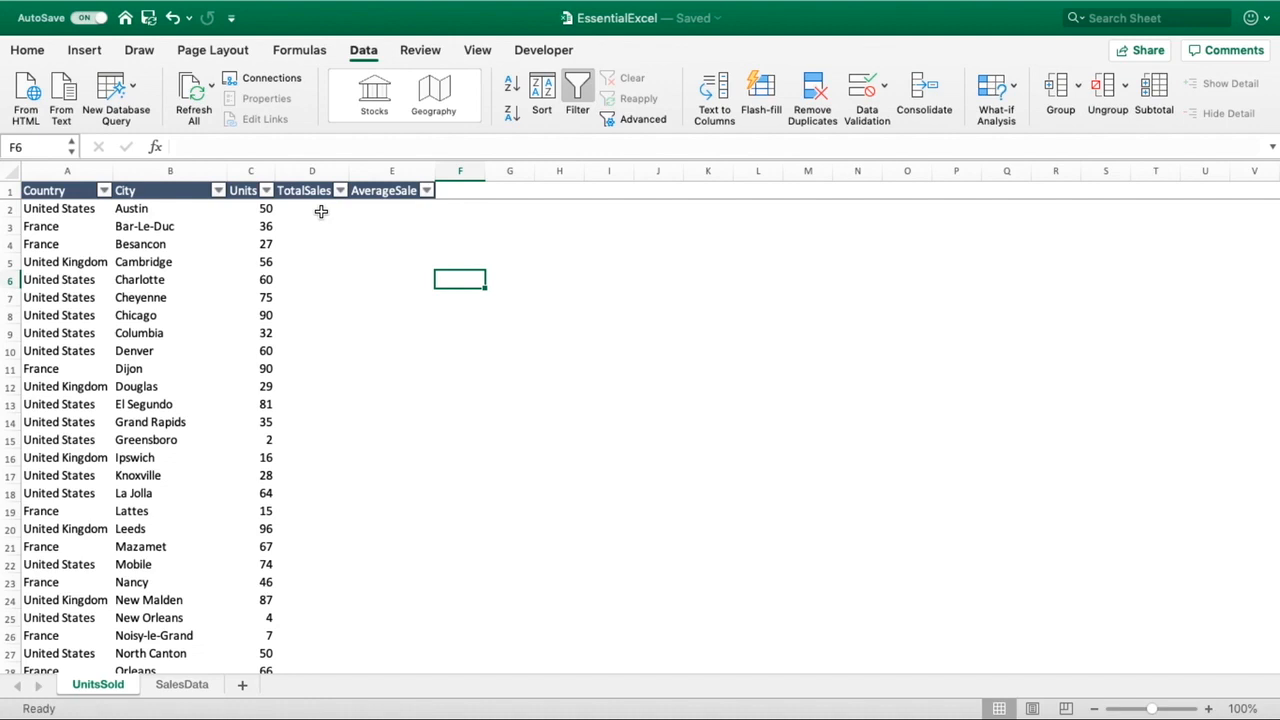
{"action": "left_click", "coordinate": [266, 440]}
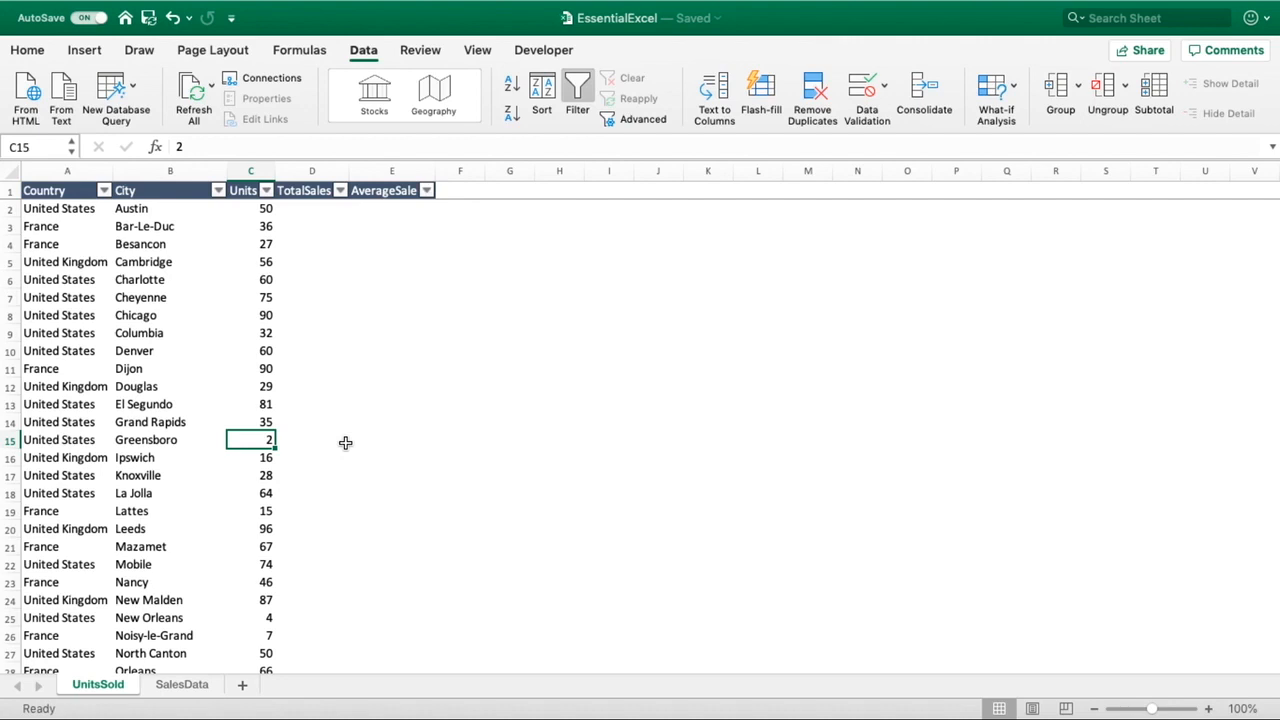
{"action": "left_click", "coordinate": [312, 442]}
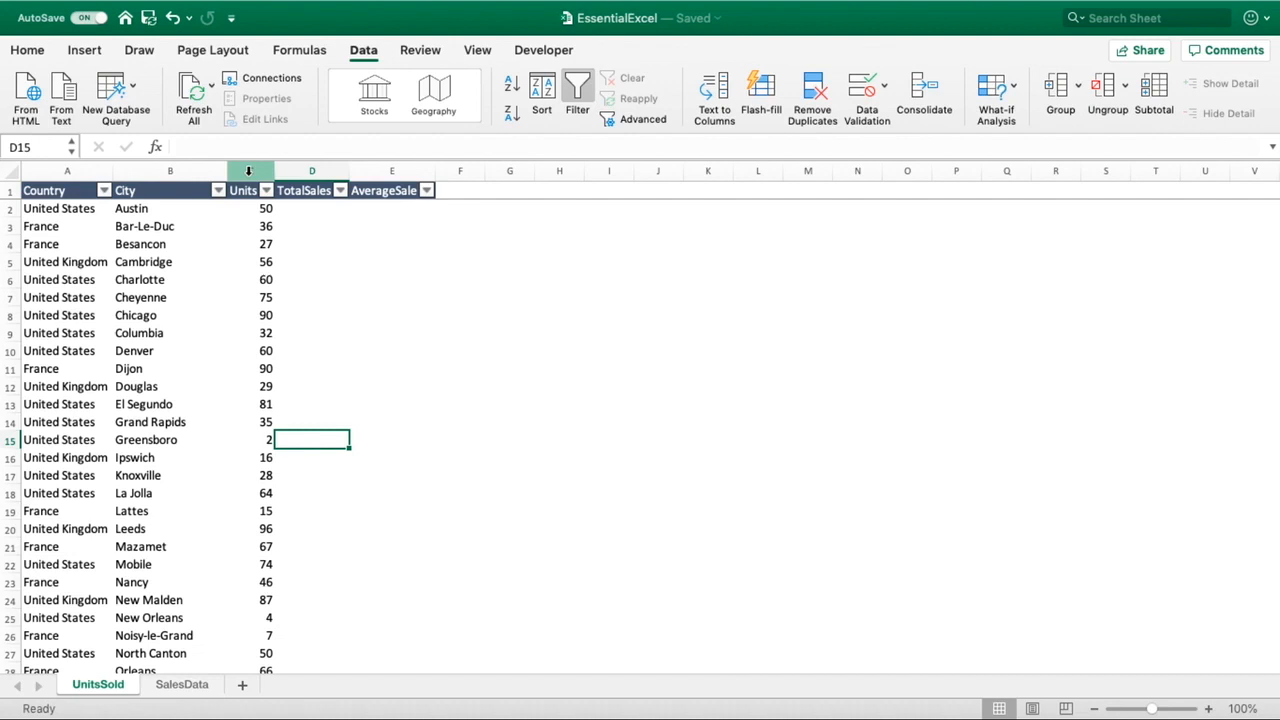
{"action": "left_click", "coordinate": [307, 203]}
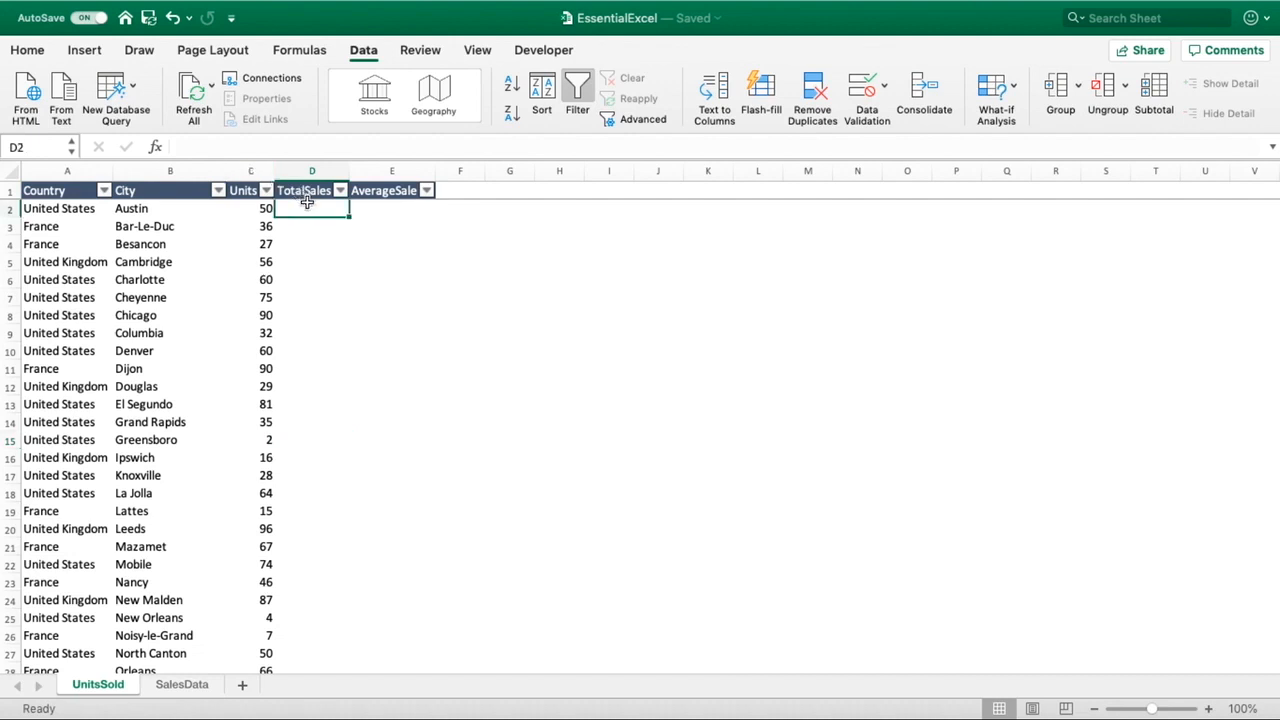
{"action": "left_click", "coordinate": [399, 211]}
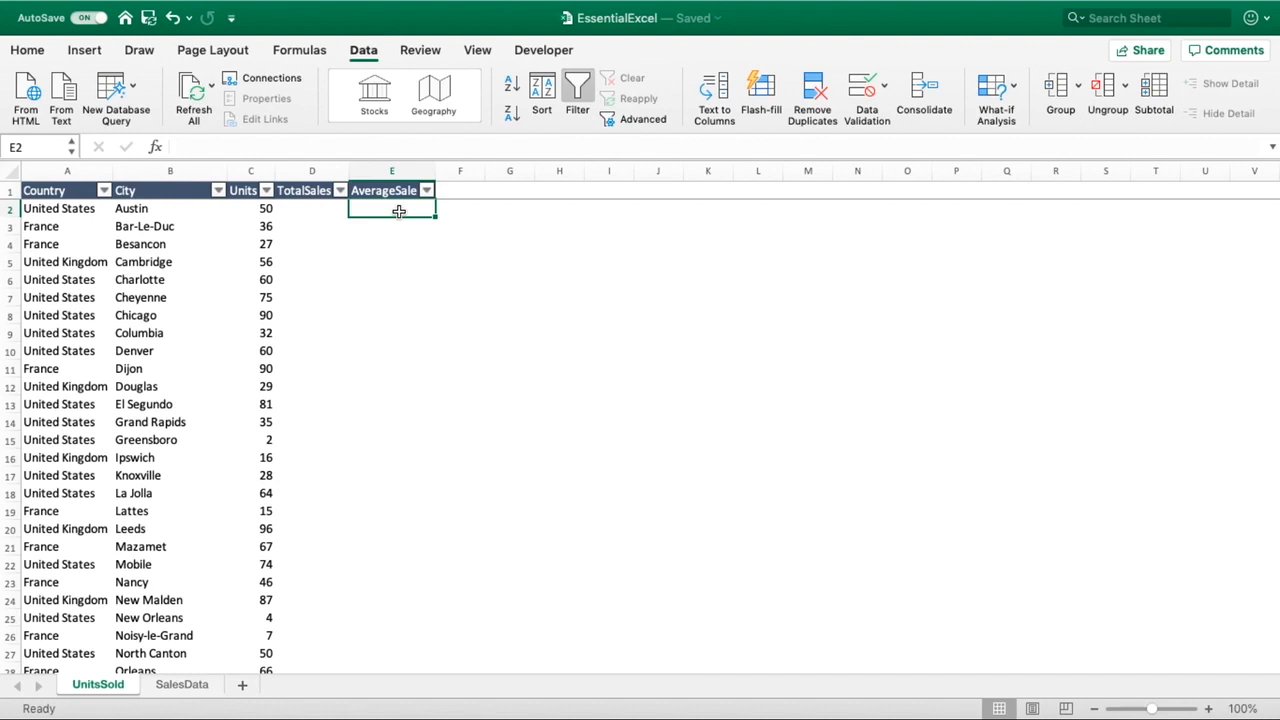
- Insert a blank column before the Country column on the SalesData sheet
{"action": "left_click", "coordinate": [180, 685]}
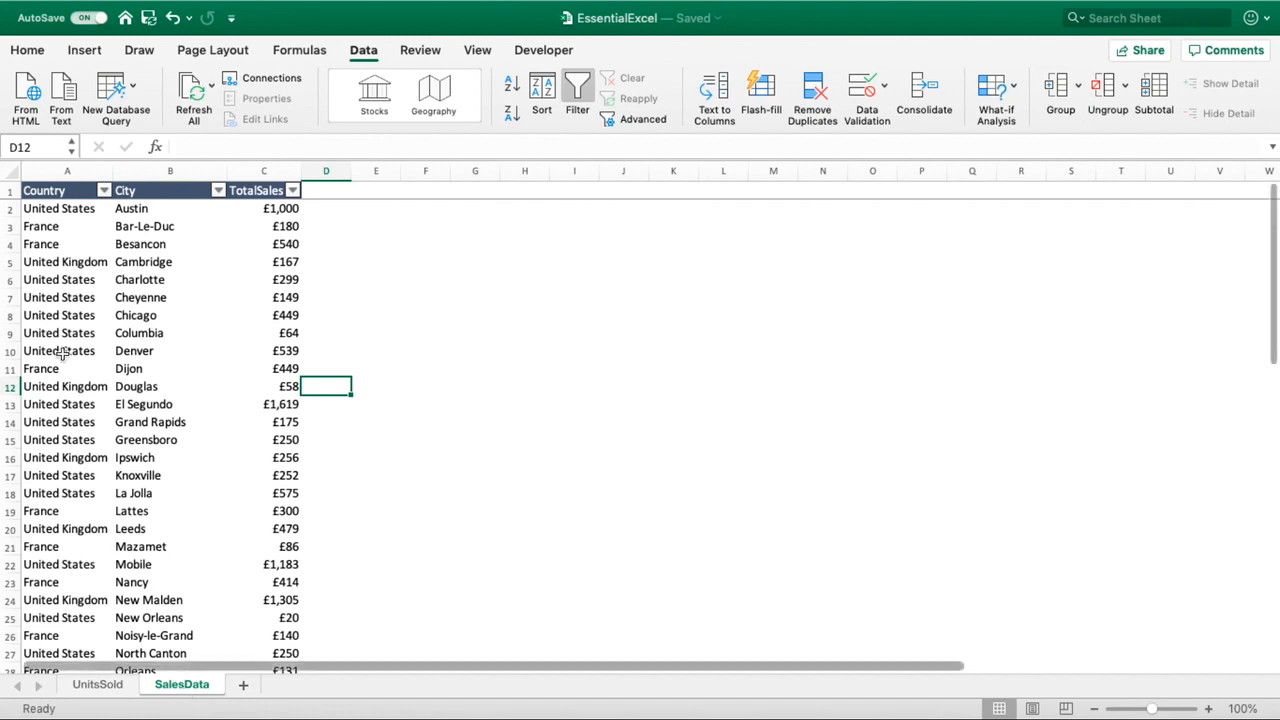
{"action": "left_click", "coordinate": [47, 173]}
{"action": "right_click", "coordinate": [47, 173]}
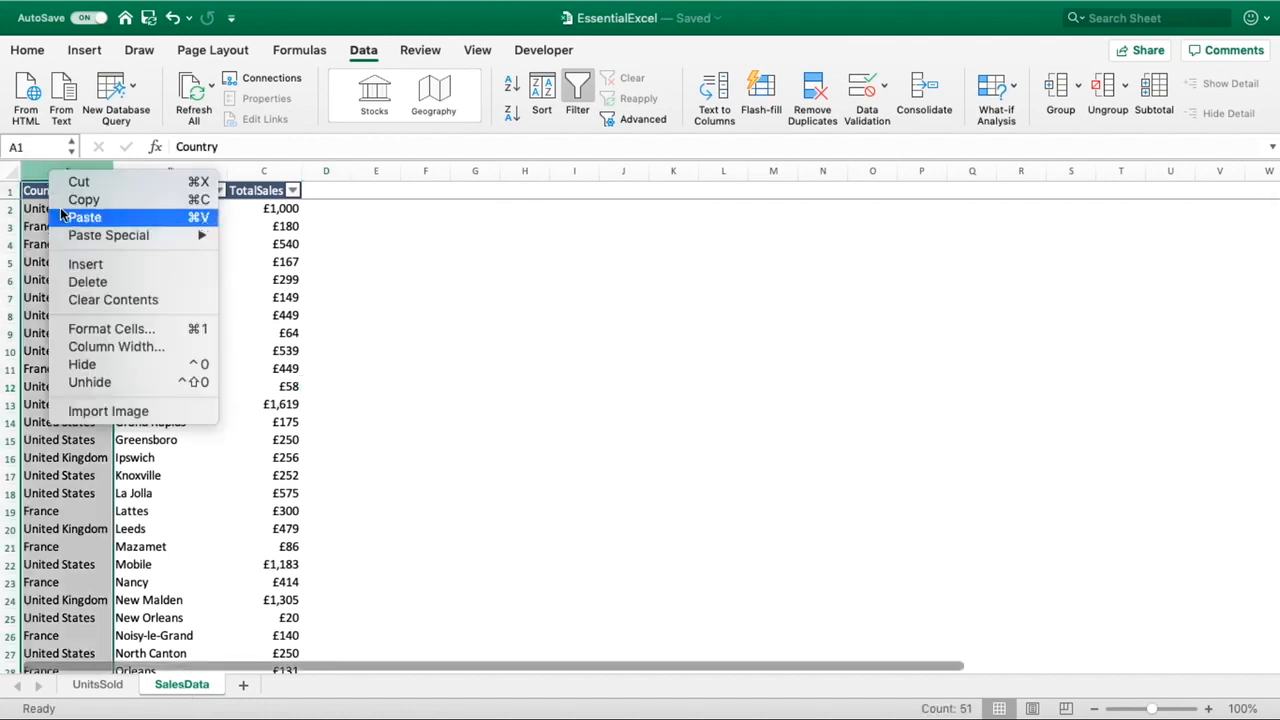
{"action": "left_click", "coordinate": [80, 261]}
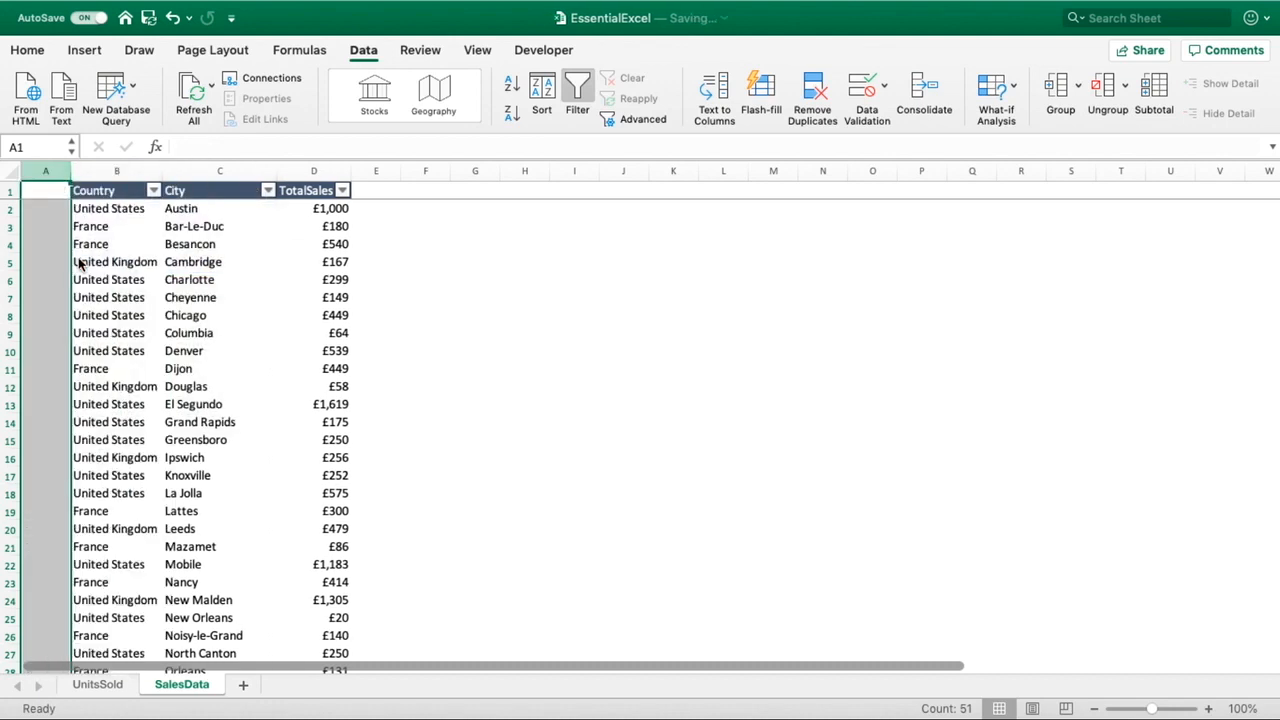
{"action": "left_click", "coordinate": [57, 208]}
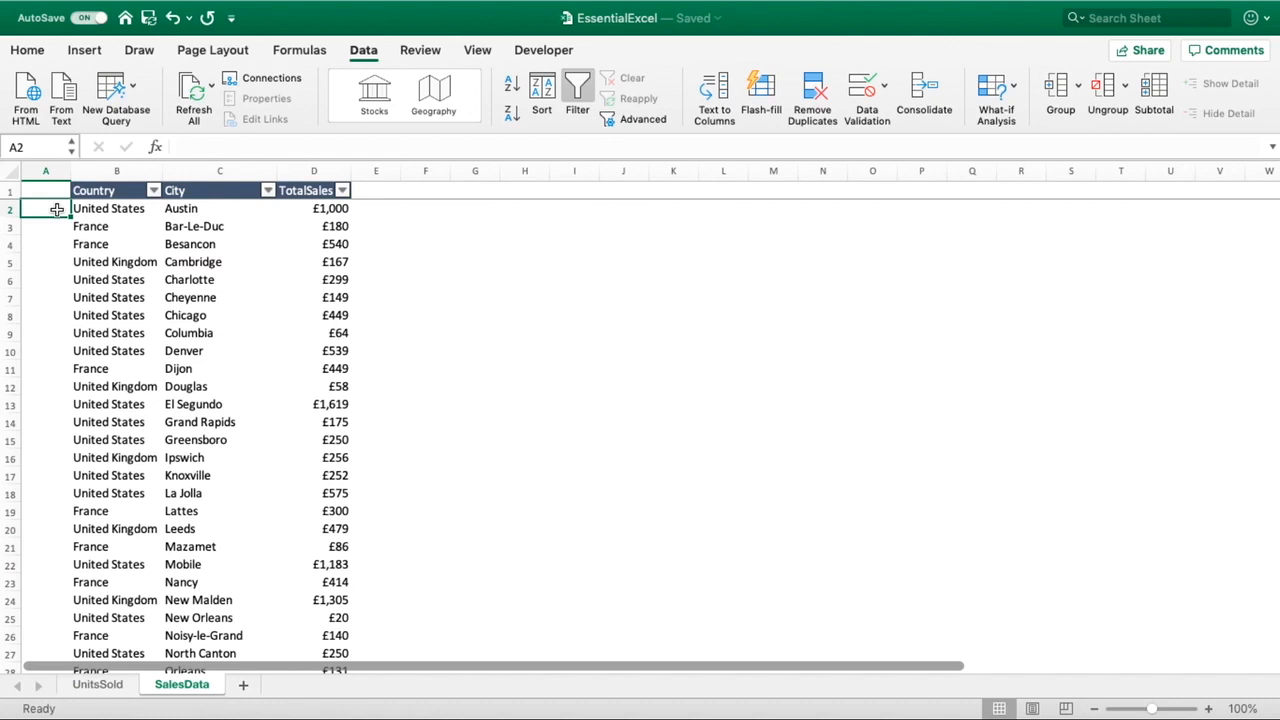
{"action": "left_click", "coordinate": [128, 213]}
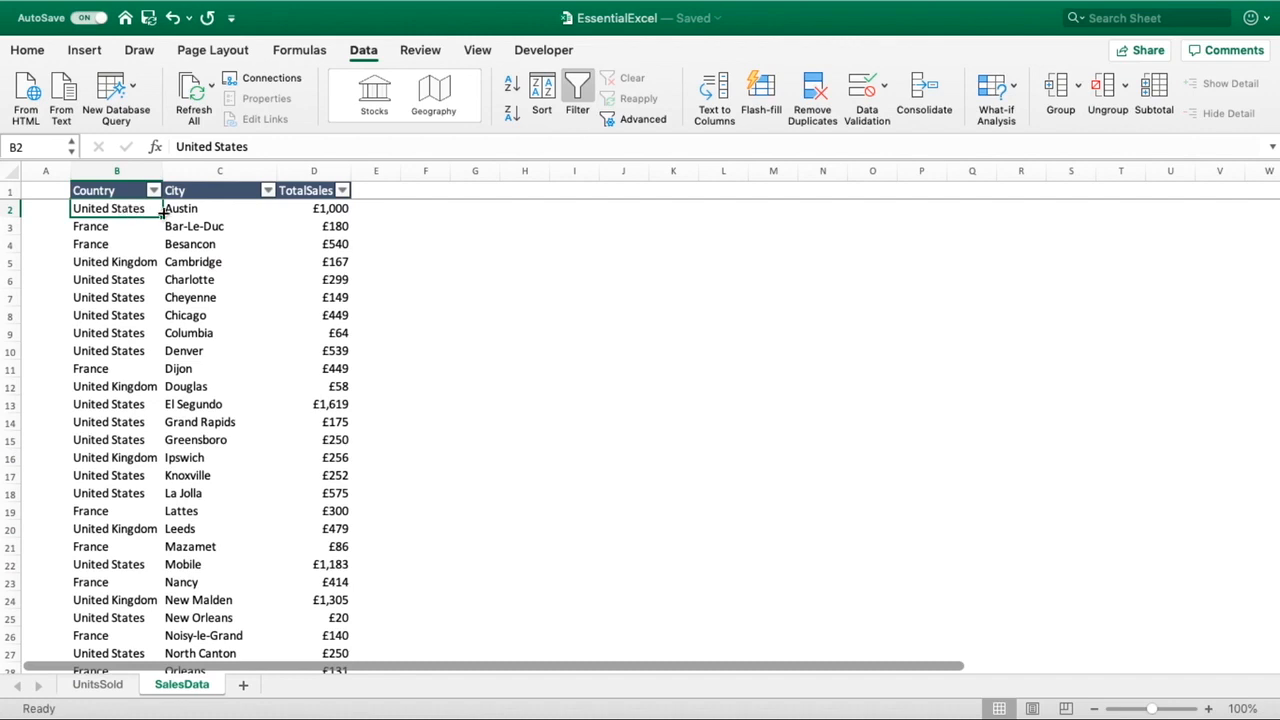
{"action": "left_click", "coordinate": [175, 209]}
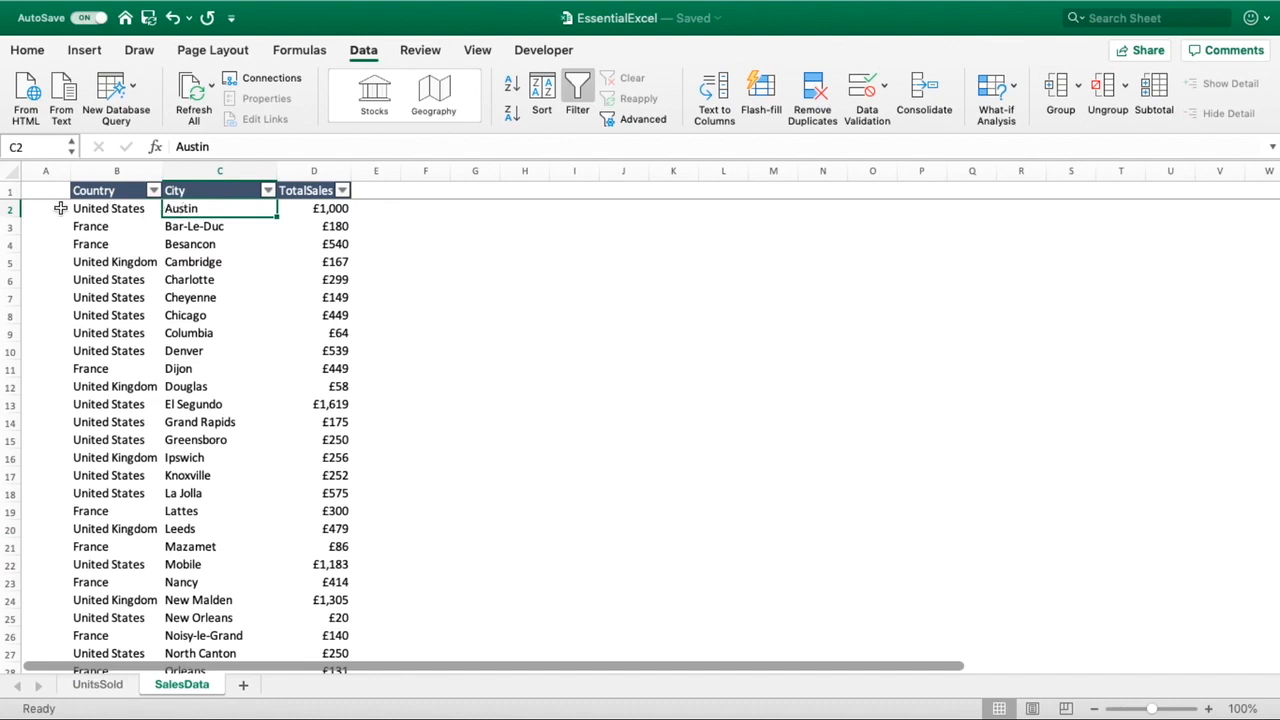
{"action": "left_click", "coordinate": [320, 208]}
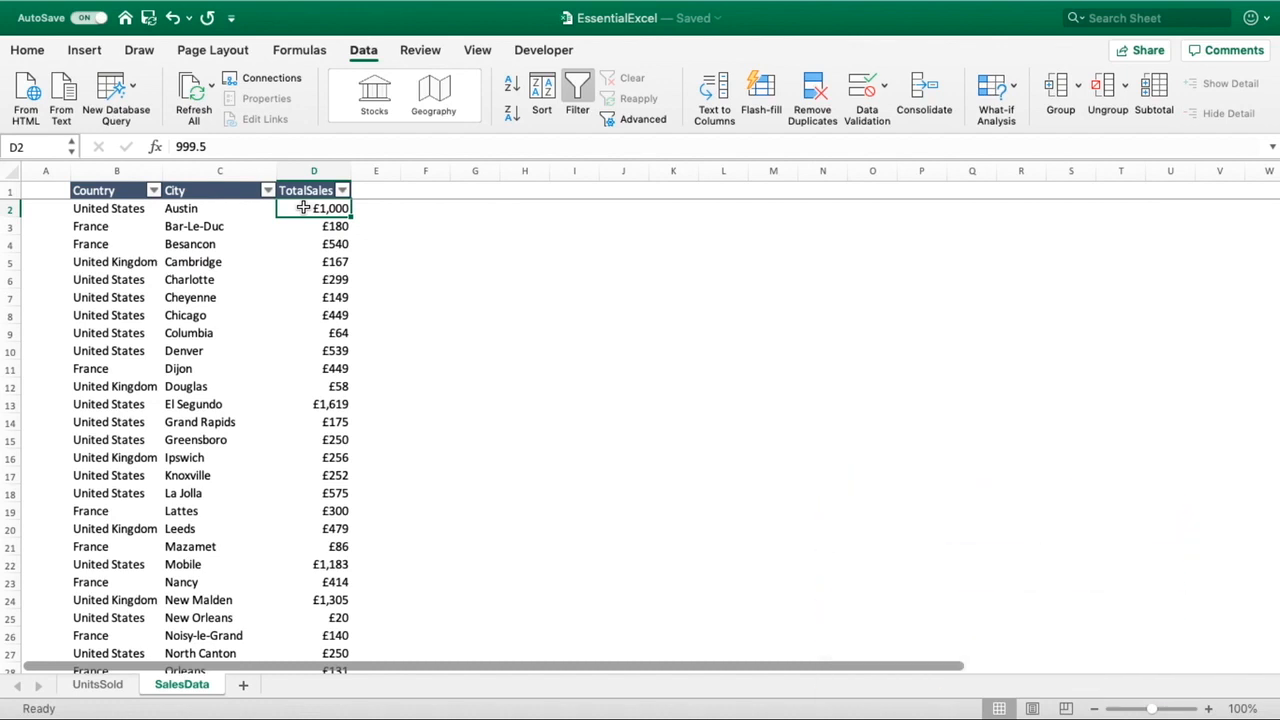
{"action": "left_click_drag", "start_coordinate": [148, 174], "coordinate": [177, 177]}
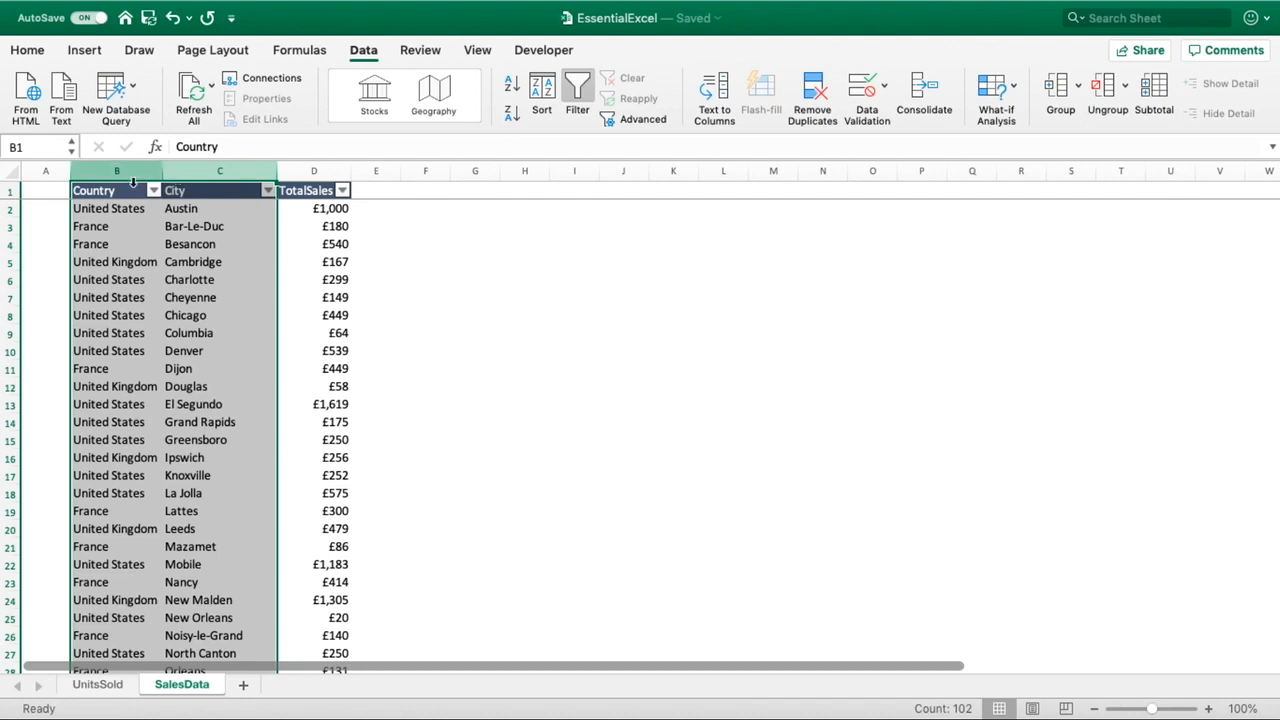
- Enter the formula =B2&"_"&C2 in cell A2 to join country and city with an underscore
{"action": "left_click", "coordinate": [59, 208]}
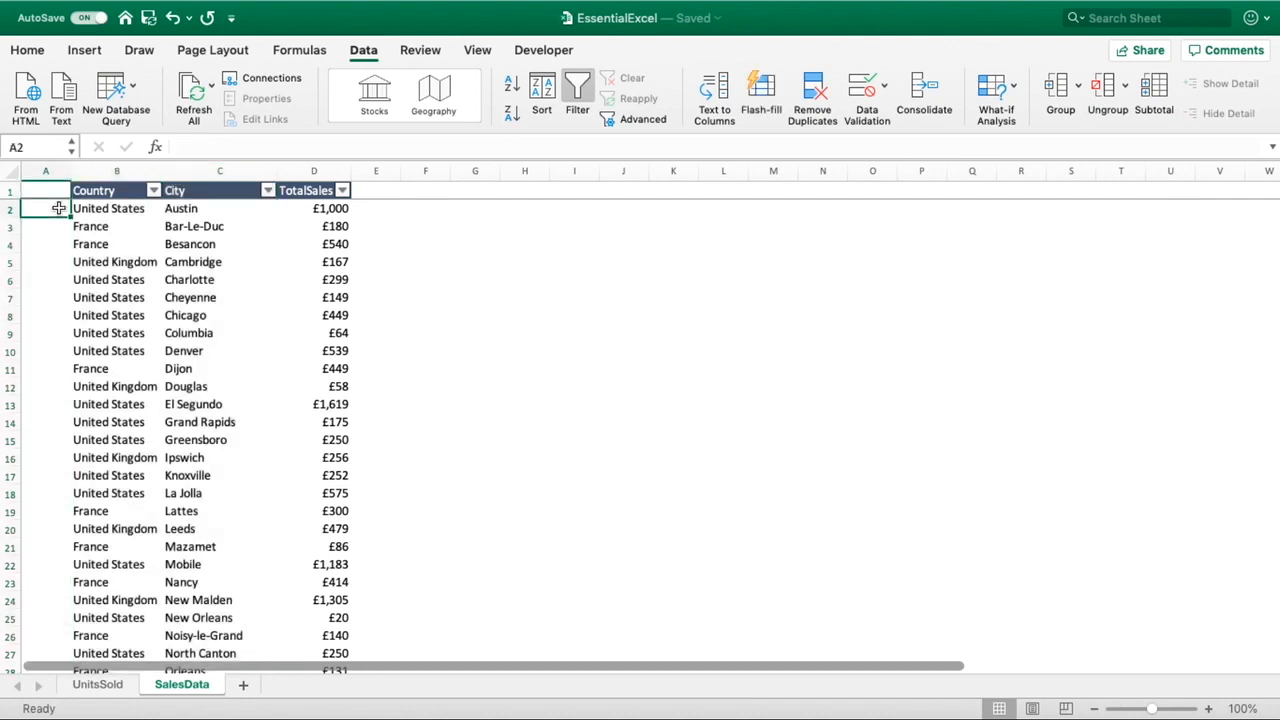
{"action": "type", "text": "="}
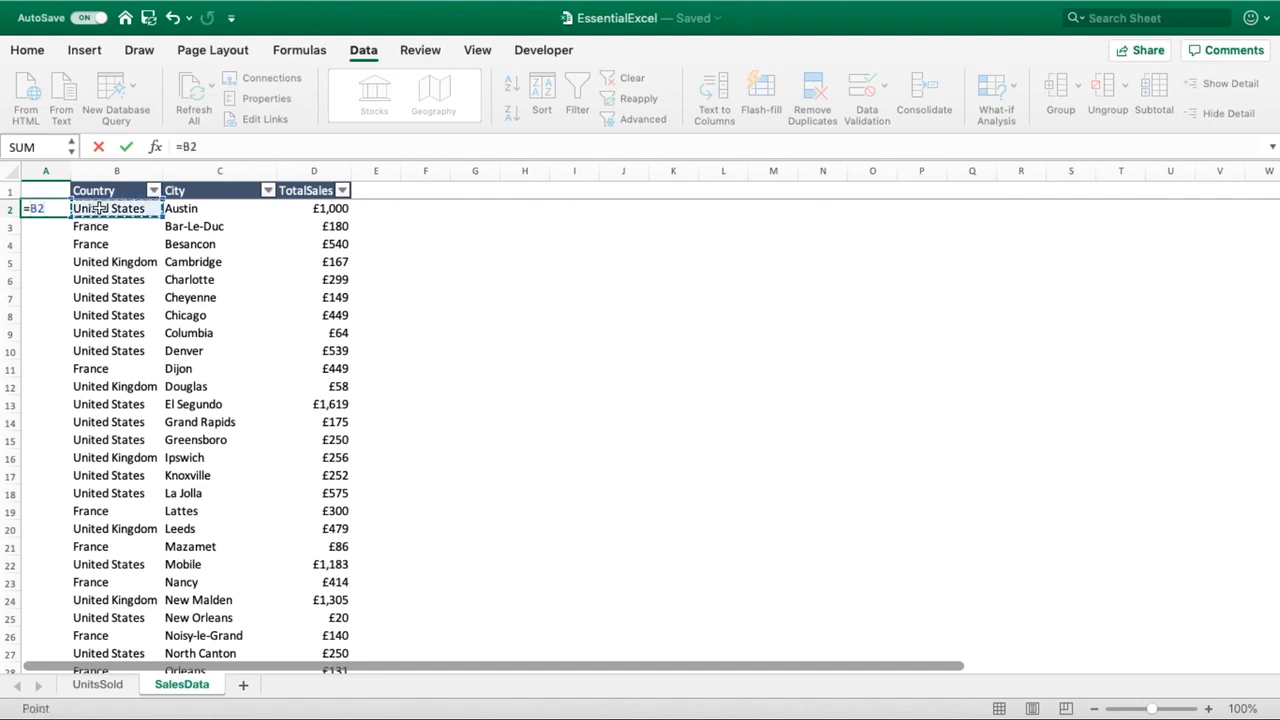
{"action": "type", "text": "&"}
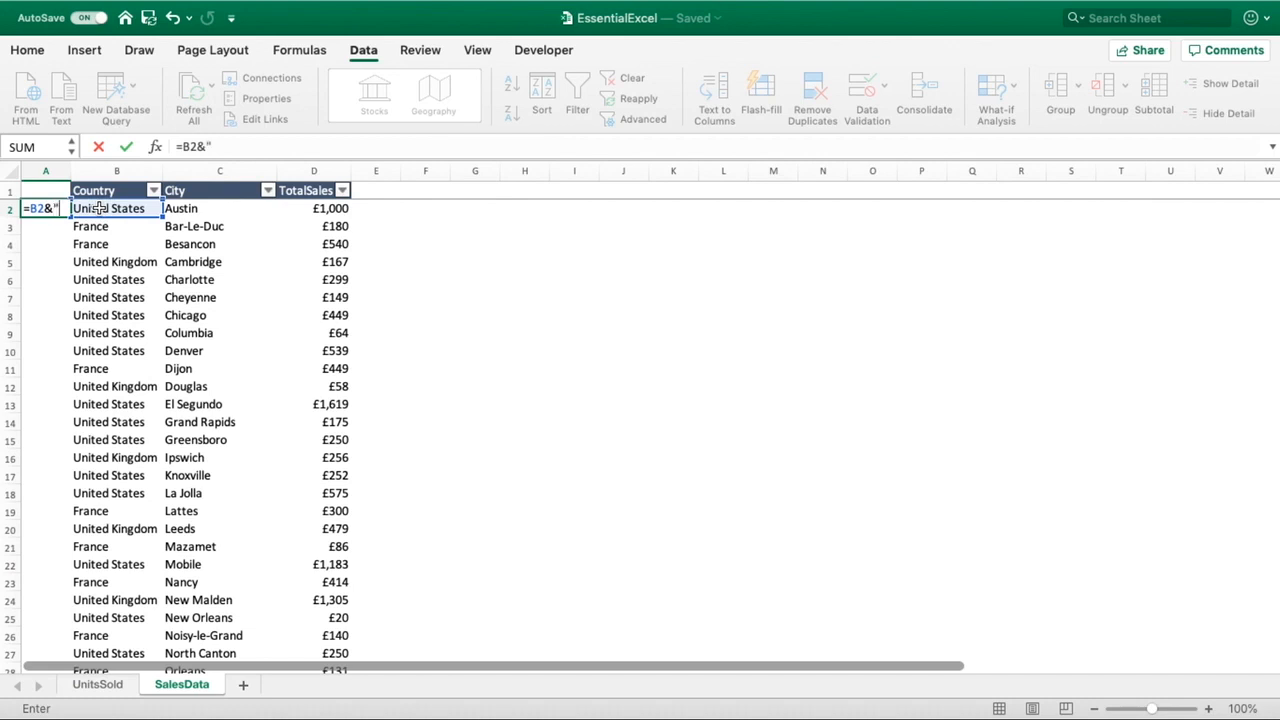
{"action": "type", "text": "\"_\"&"}
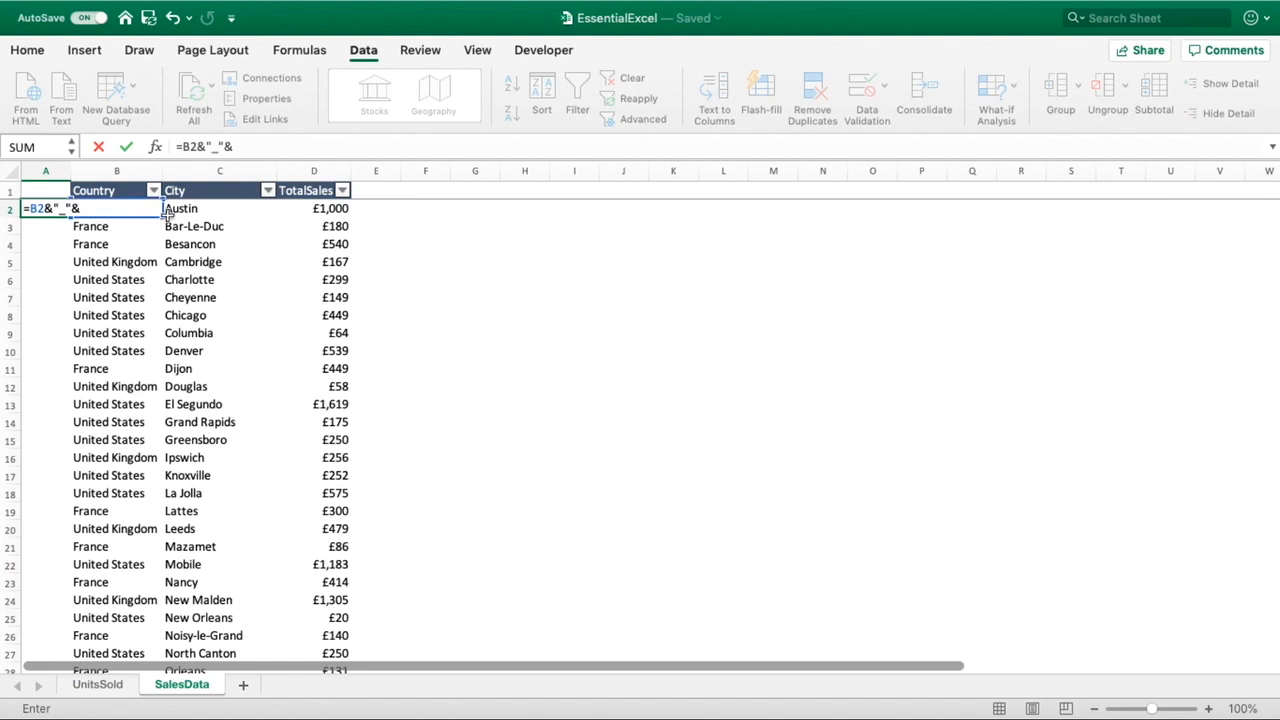
{"action": "left_click", "coordinate": [175, 208]}
{"action": "key", "text": "Return"}
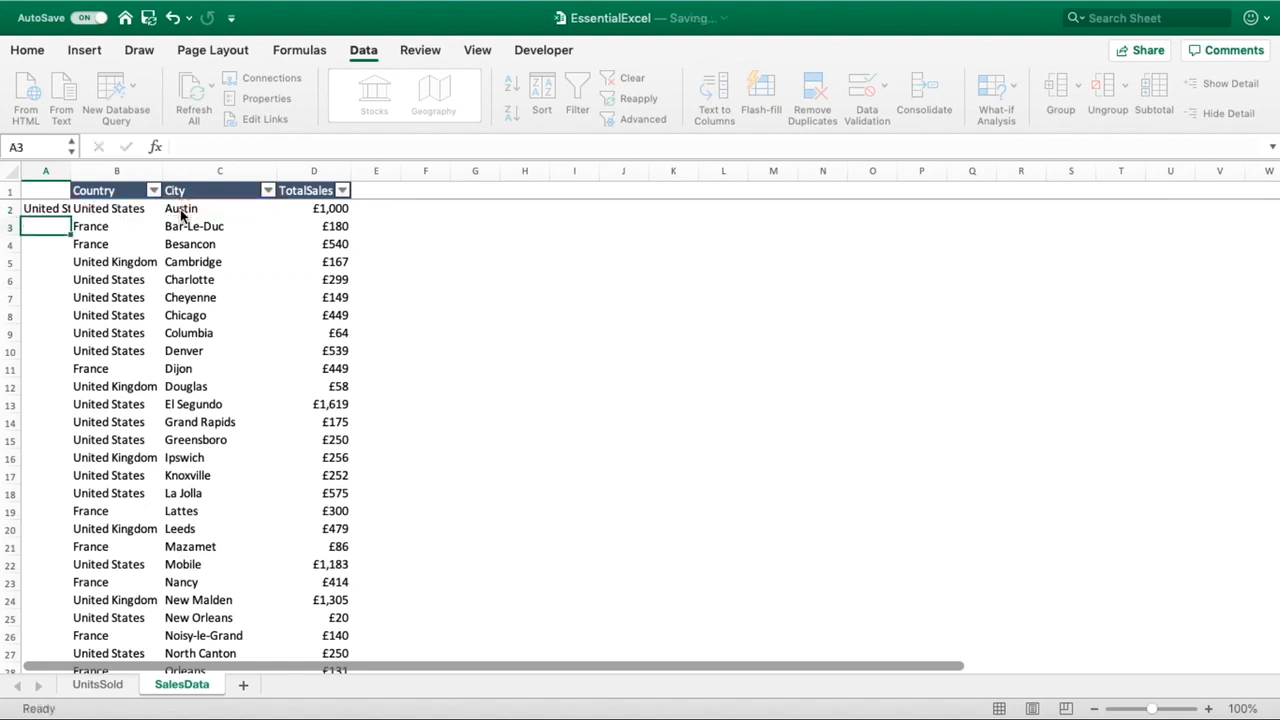
- Widen column A to fit the combined country and city text
{"action": "left_click", "coordinate": [105, 171]}
{"action": "double_click", "coordinate": [74, 171]}
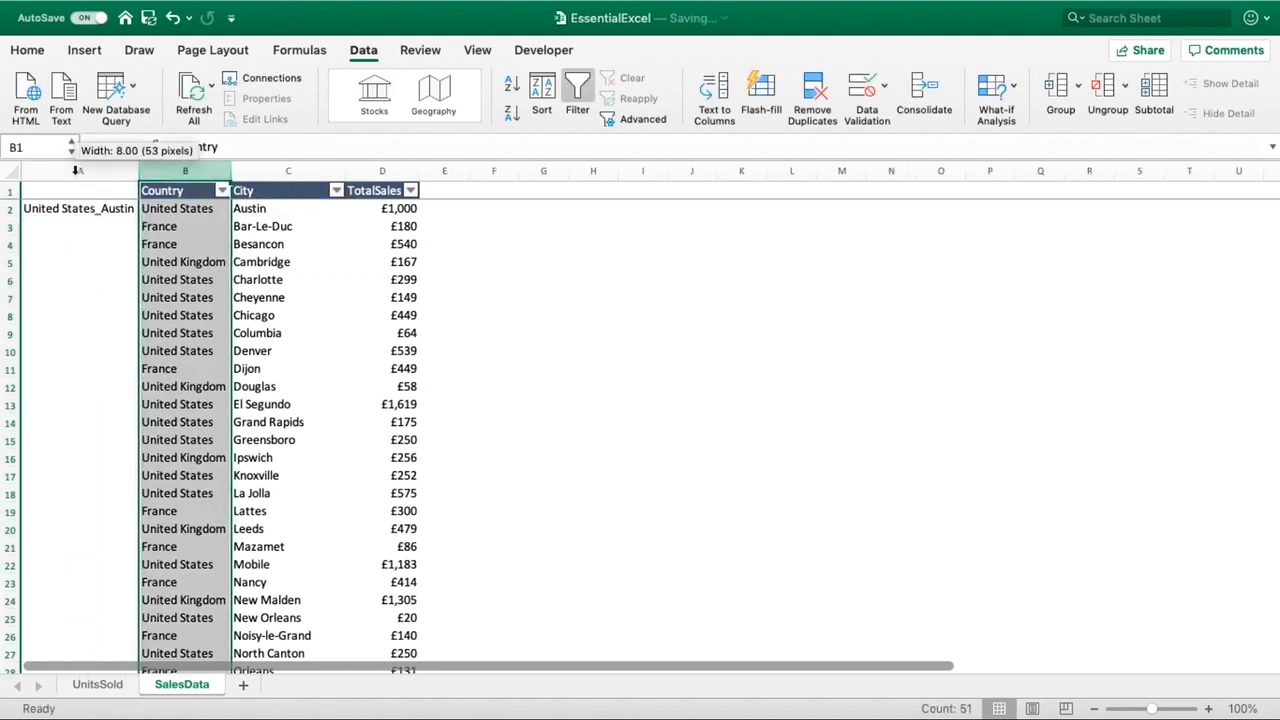
{"action": "left_click", "coordinate": [97, 276]}
{"action": "left_click_drag", "start_coordinate": [141, 171], "coordinate": [144, 171]}
{"action": "left_click", "coordinate": [132, 226]}
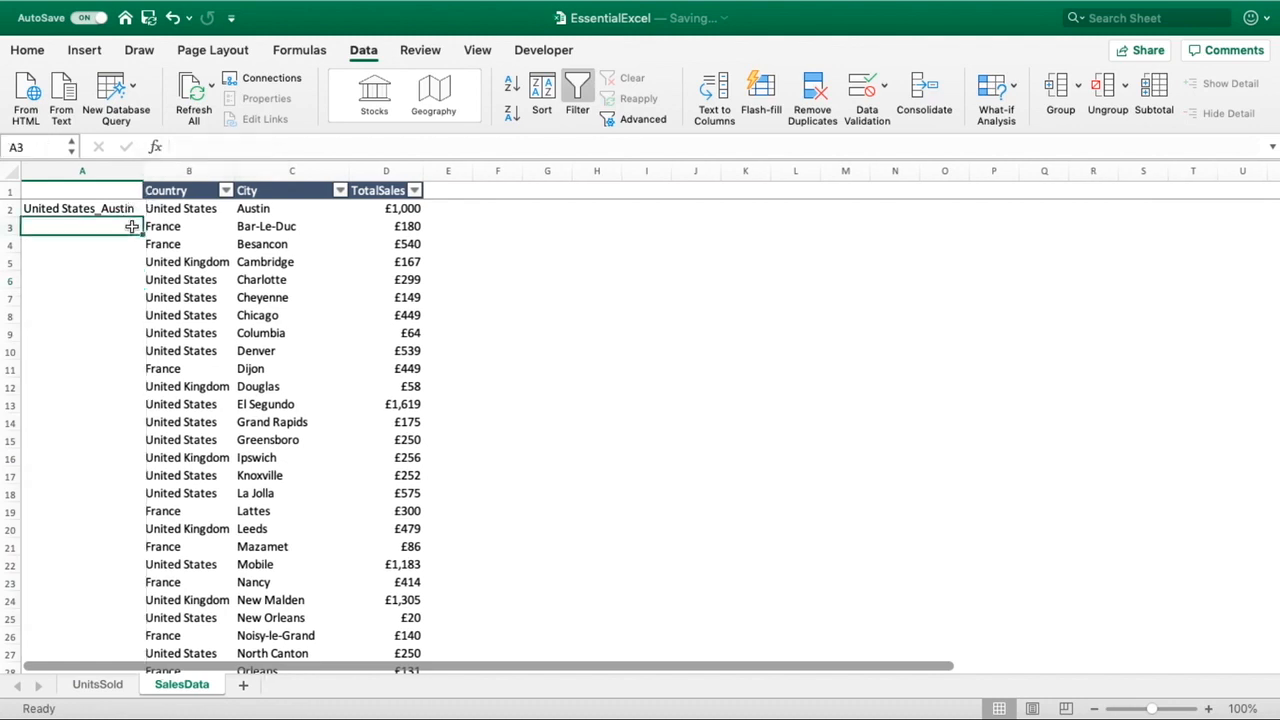
- Fill the combined key formula from A2 down column A for all data rows
{"action": "left_click", "coordinate": [115, 212]}
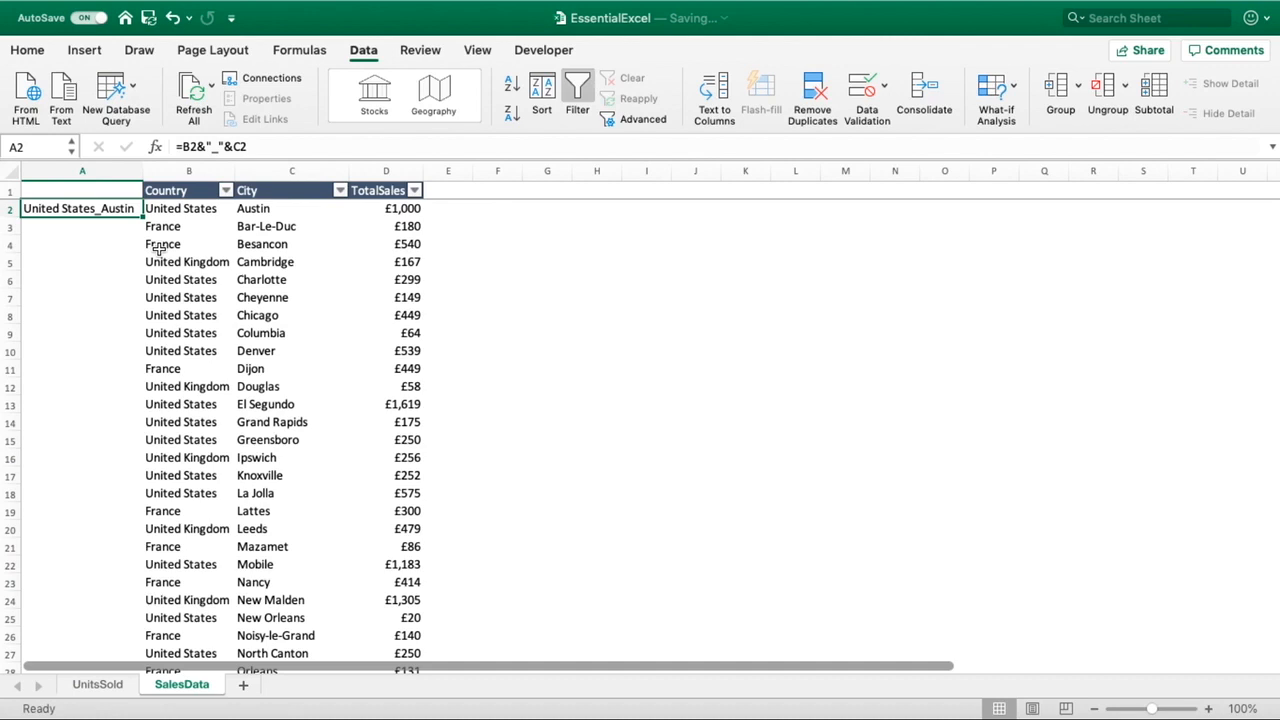
{"action": "double_click", "coordinate": [145, 217]}
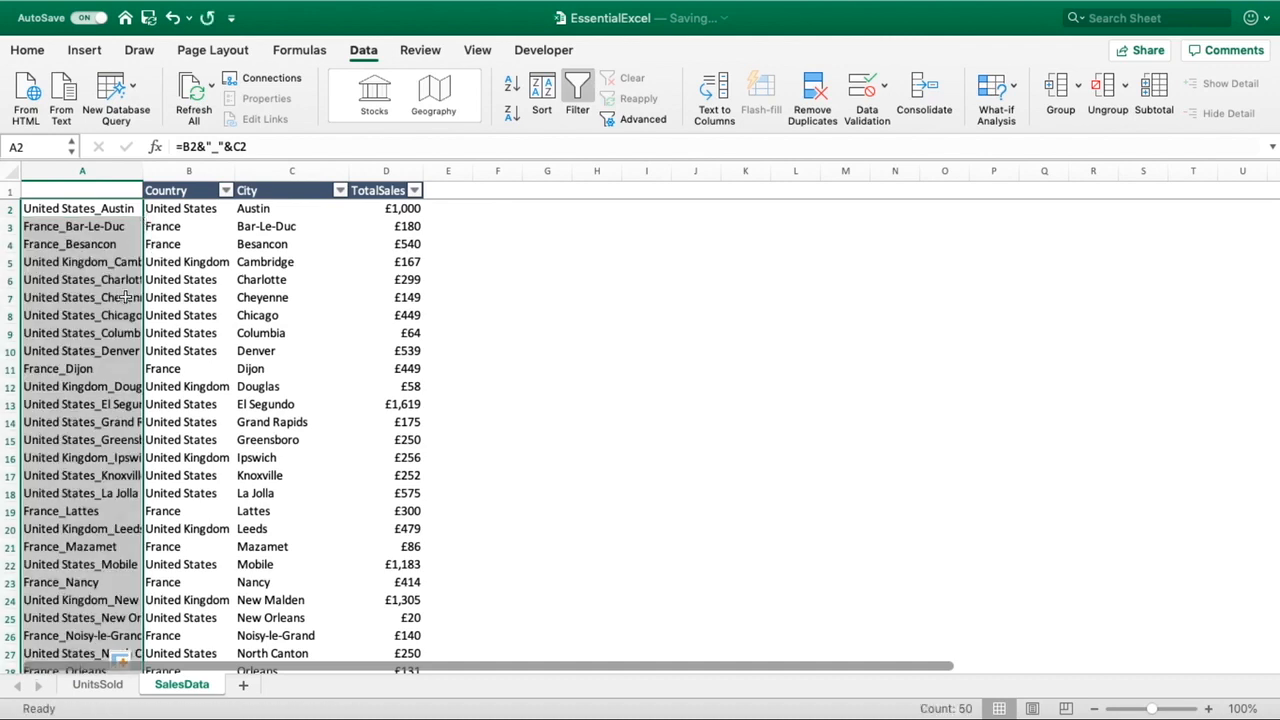
{"action": "left_click", "coordinate": [117, 369]}
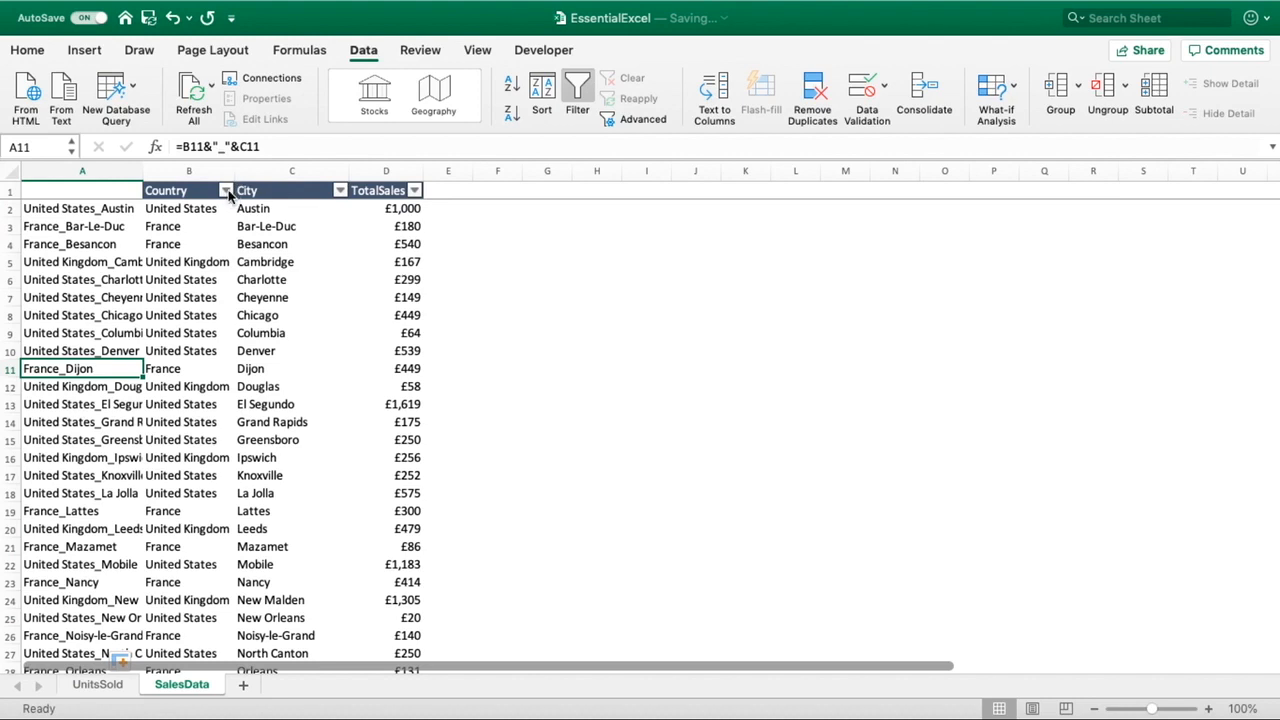
- Filter the Country column to show only the France rows
{"action": "left_click", "coordinate": [226, 191]}
{"action": "left_click", "coordinate": [309, 212]}
{"action": "left_click", "coordinate": [302, 231]}
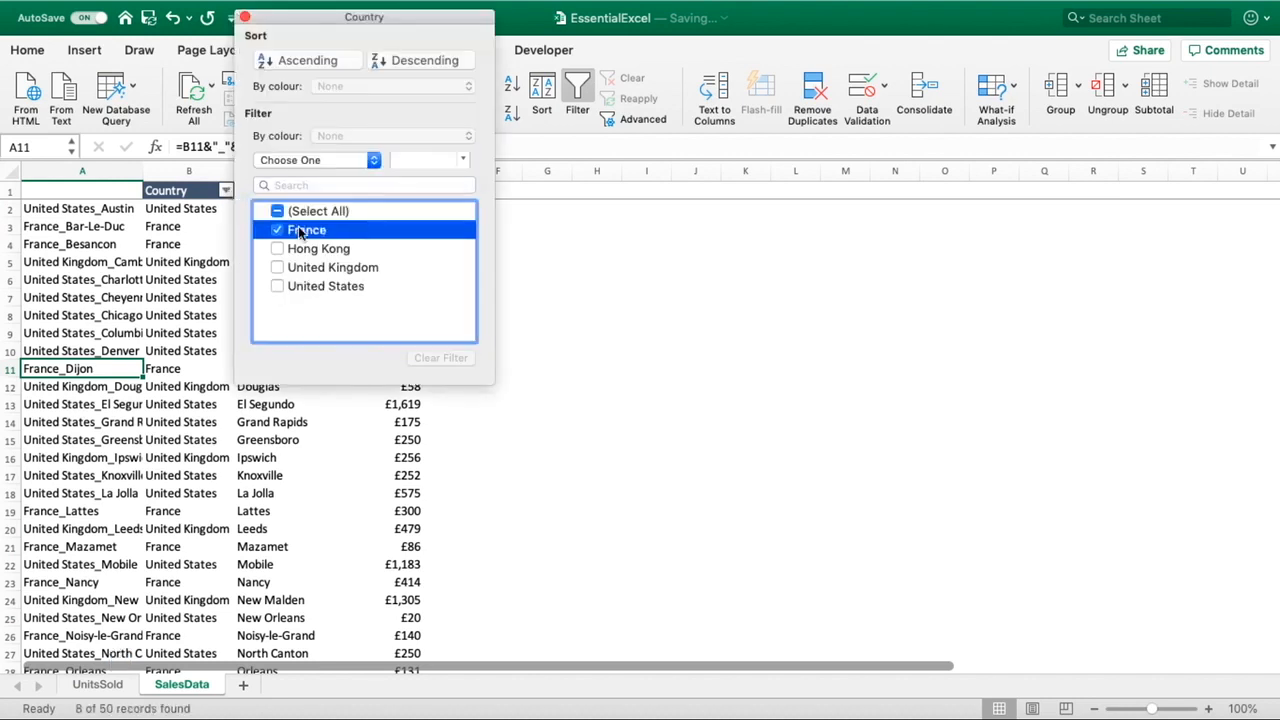
{"action": "left_click", "coordinate": [515, 294]}
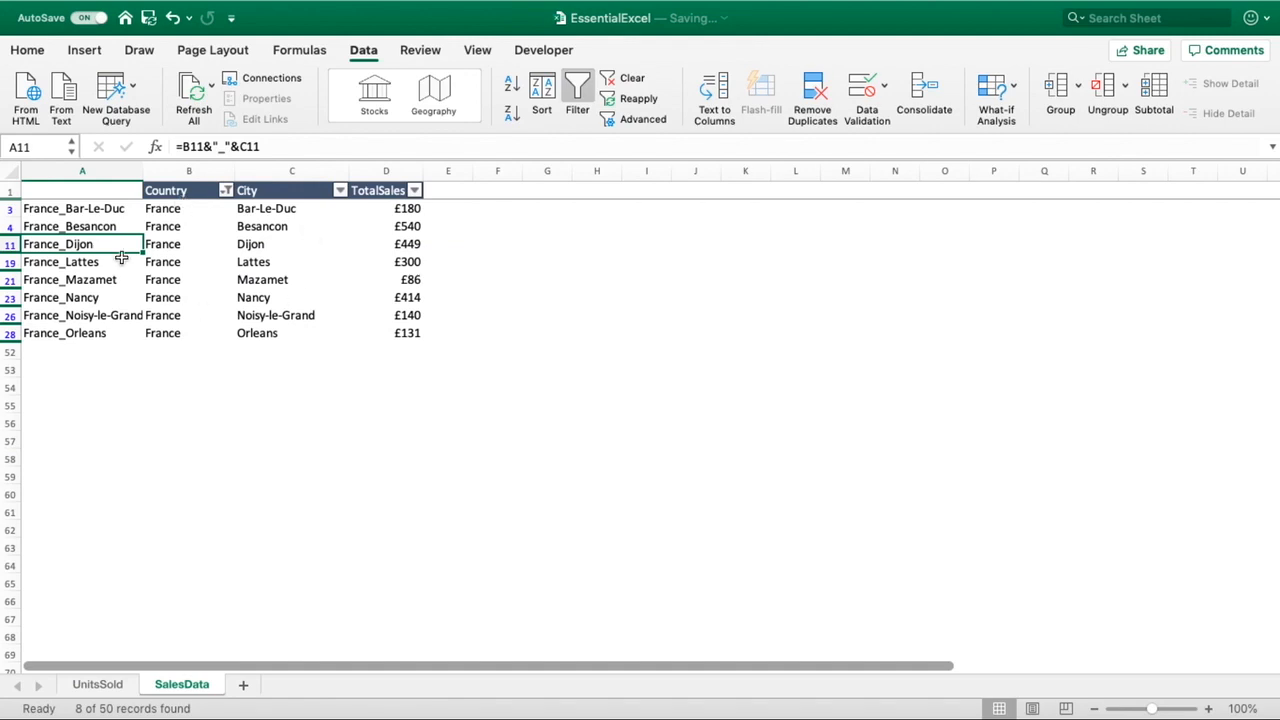
- Examine the combined keys of the France rows, including the Nancy record, and clear the Country filter
{"action": "left_click", "coordinate": [100, 227]}
{"action": "left_click", "coordinate": [102, 207]}
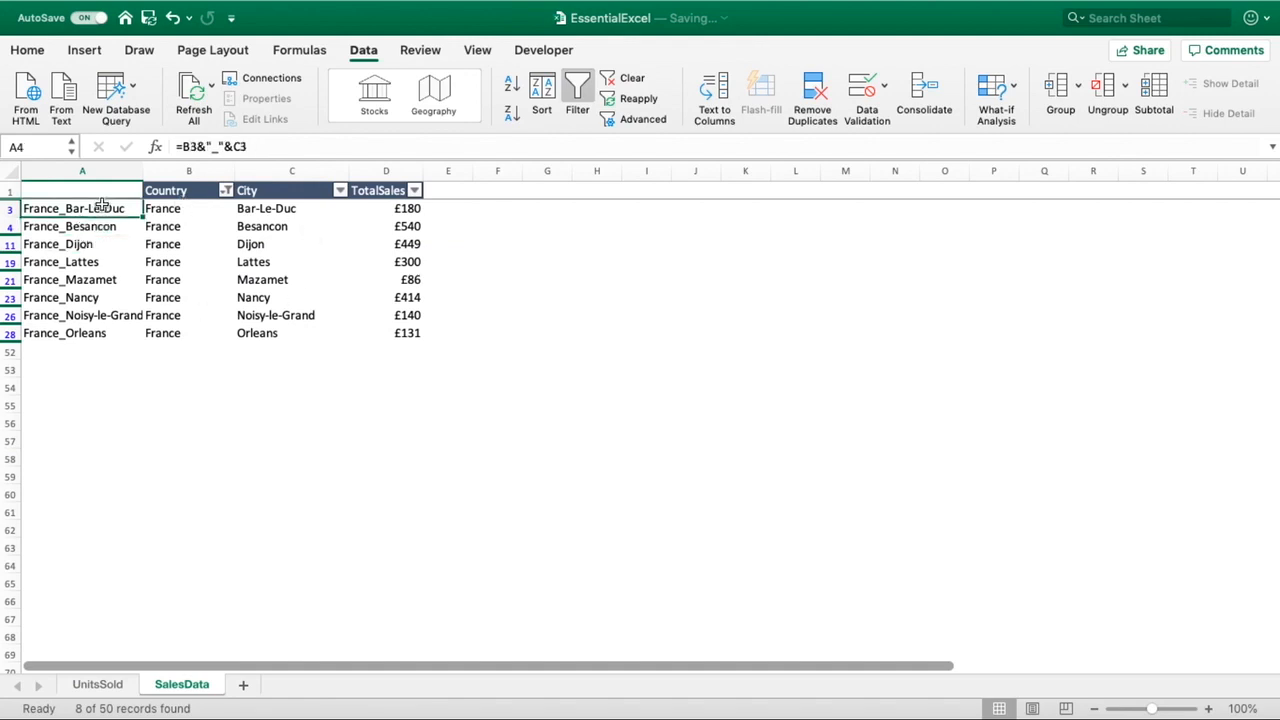
{"action": "left_click", "coordinate": [100, 245]}
{"action": "left_click", "coordinate": [100, 280]}
{"action": "left_click", "coordinate": [100, 298]}
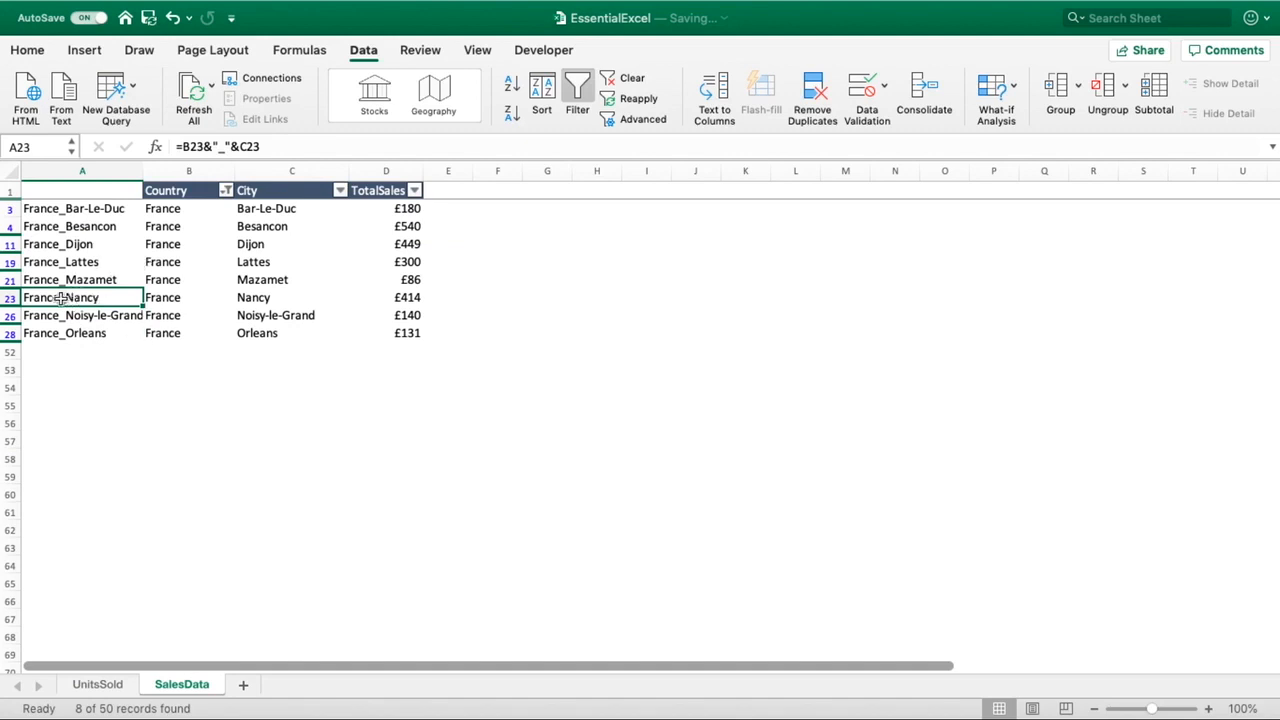
{"action": "left_click_drag", "start_coordinate": [106, 297], "coordinate": [390, 295]}
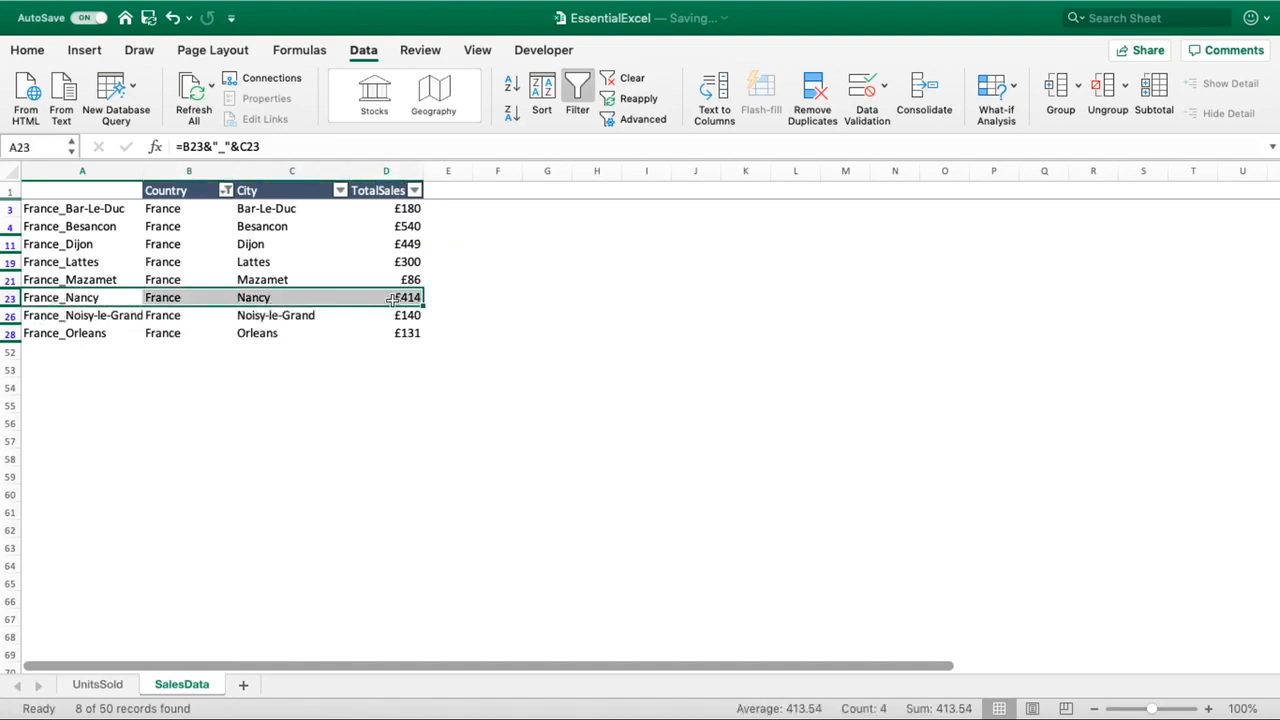
{"action": "left_click", "coordinate": [609, 78]}
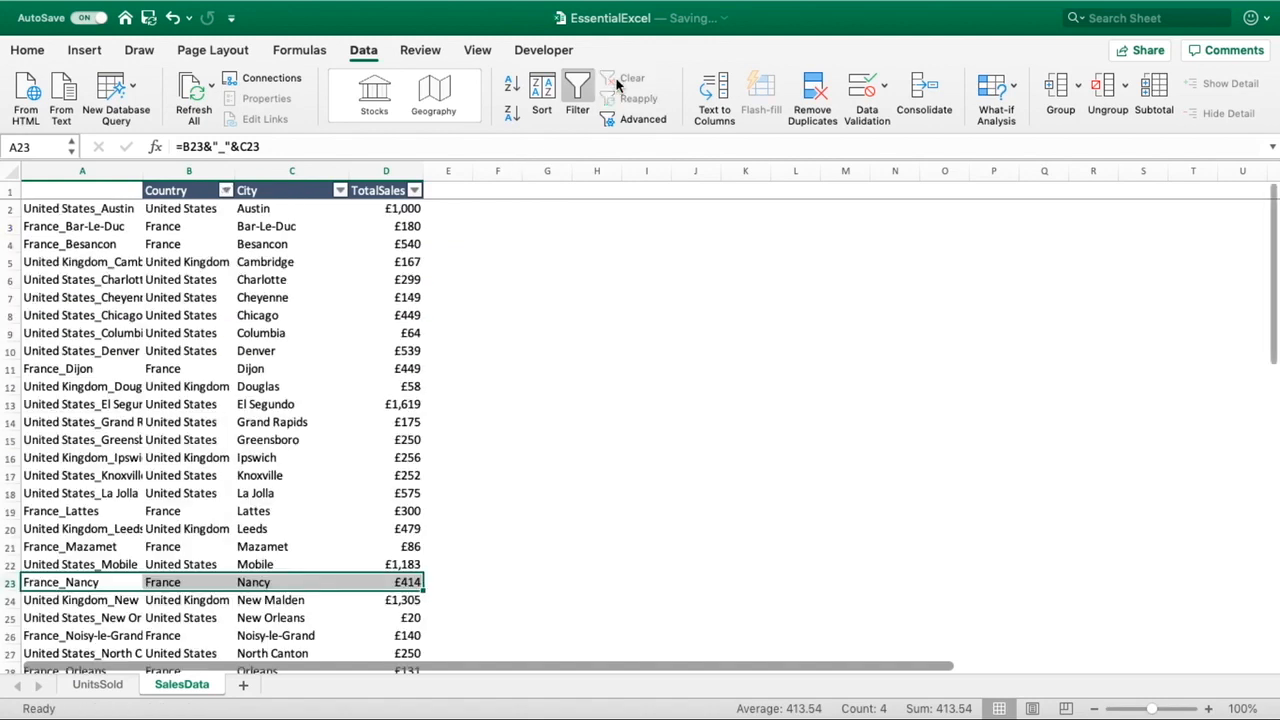
- On the UnitsSold sheet, enter the formula =A2&"_"&B2 in the first TotalSales cell, D2
{"action": "left_click", "coordinate": [116, 684]}
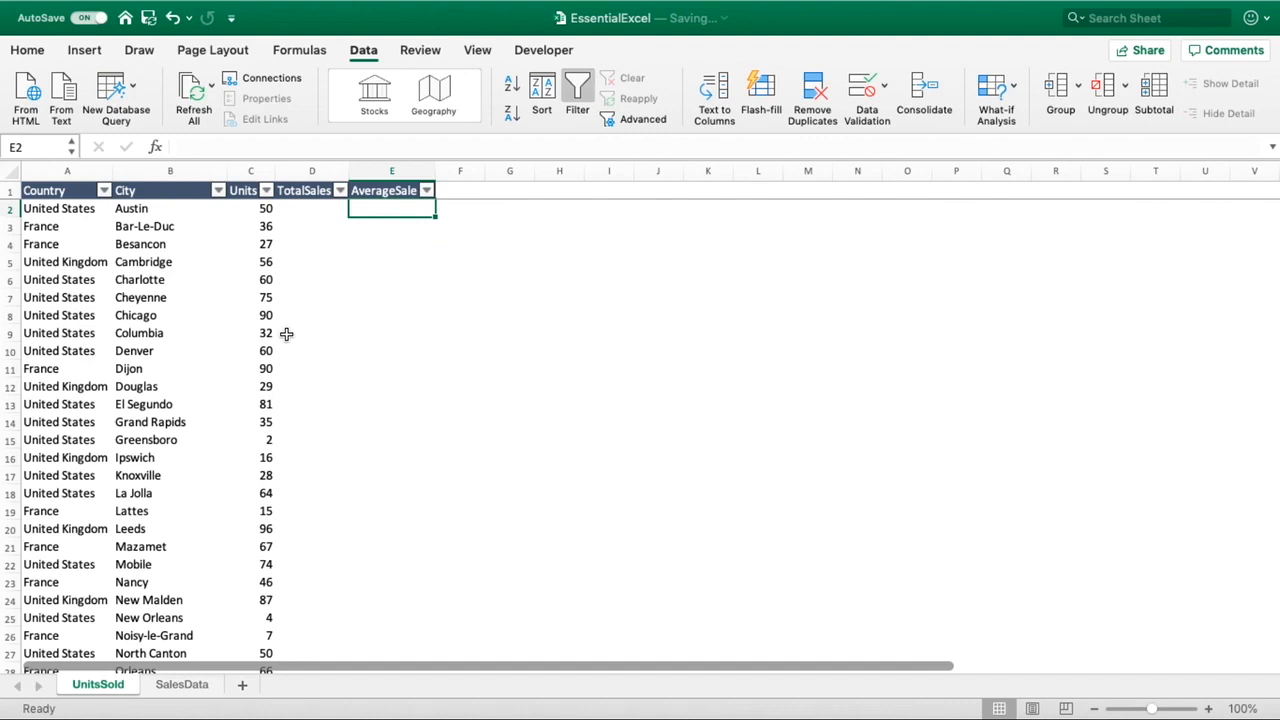
{"action": "left_click", "coordinate": [323, 210]}
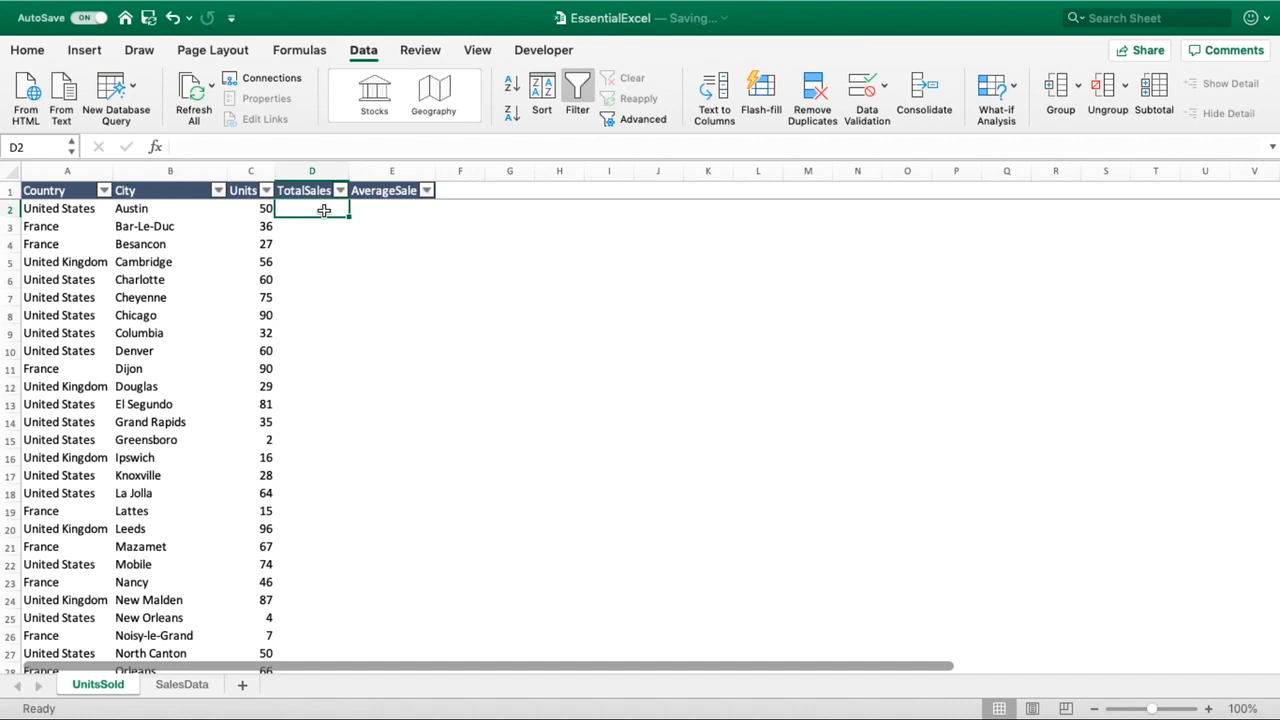
{"action": "type", "text": "="}
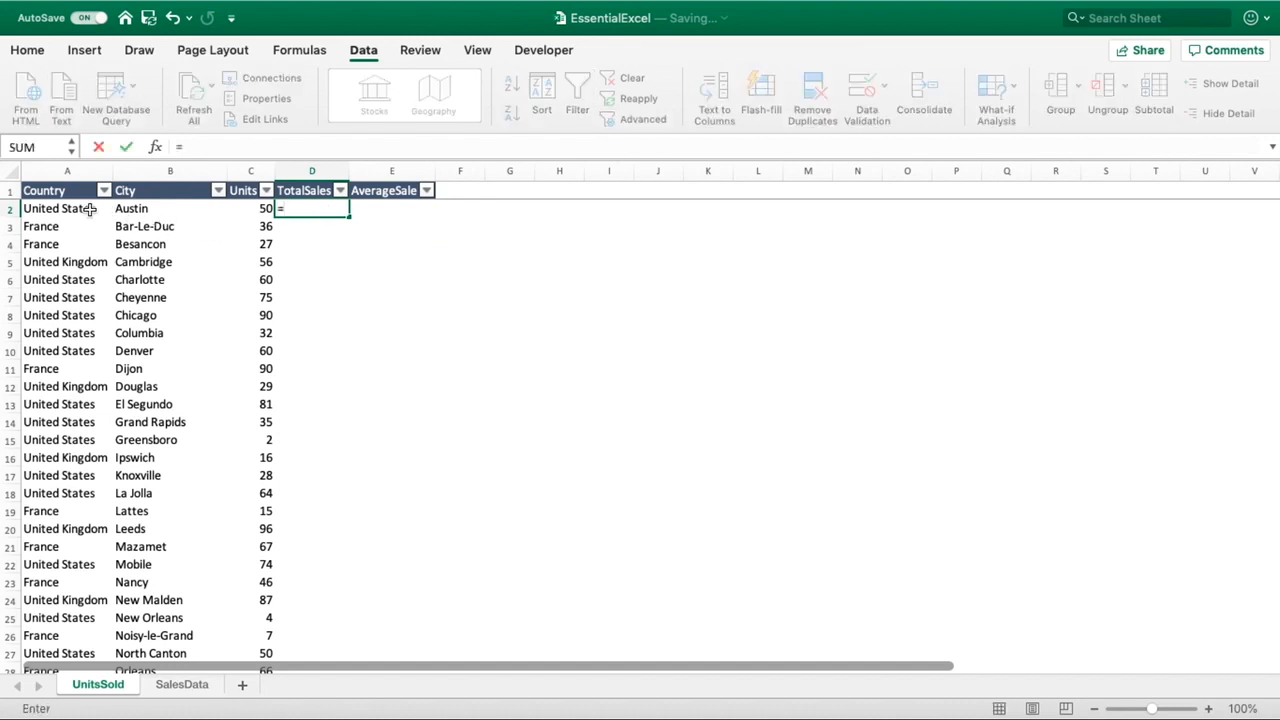
{"action": "left_click", "coordinate": [89, 209]}
{"action": "type", "text": "&\"_"}
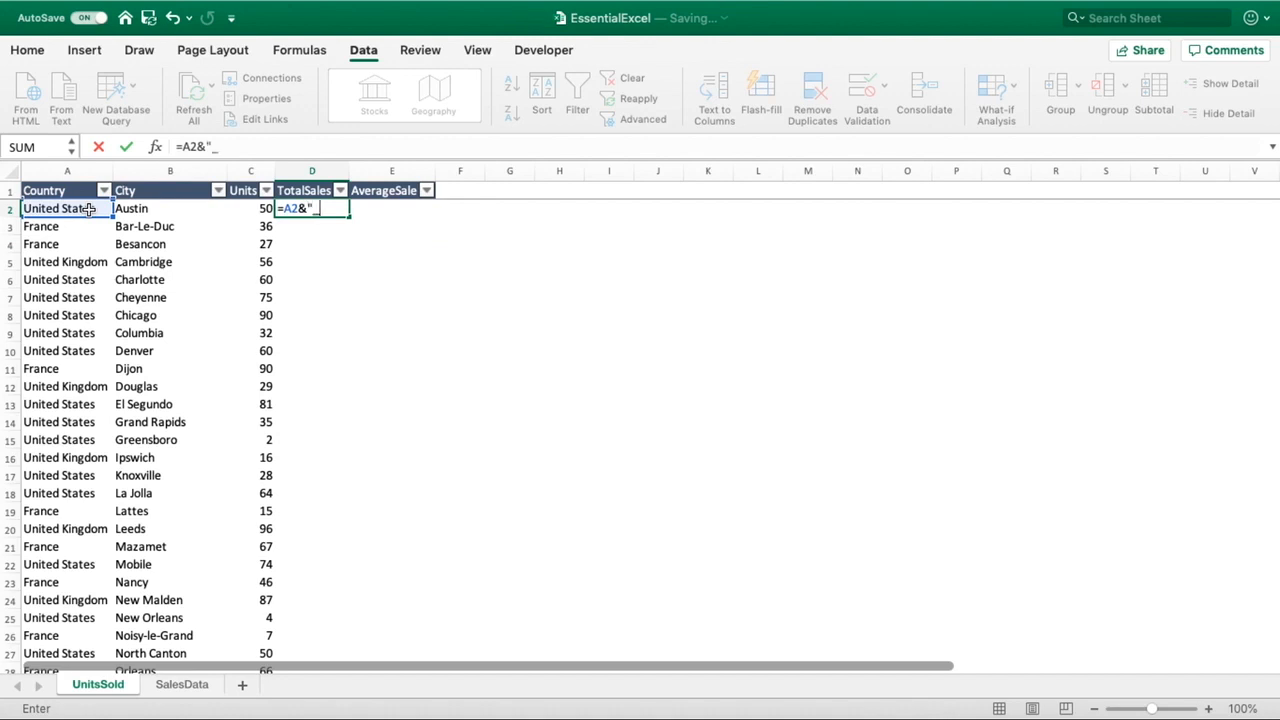
{"action": "type", "text": "\"&"}
{"action": "left_click", "coordinate": [153, 208]}
{"action": "key", "text": "Return"}
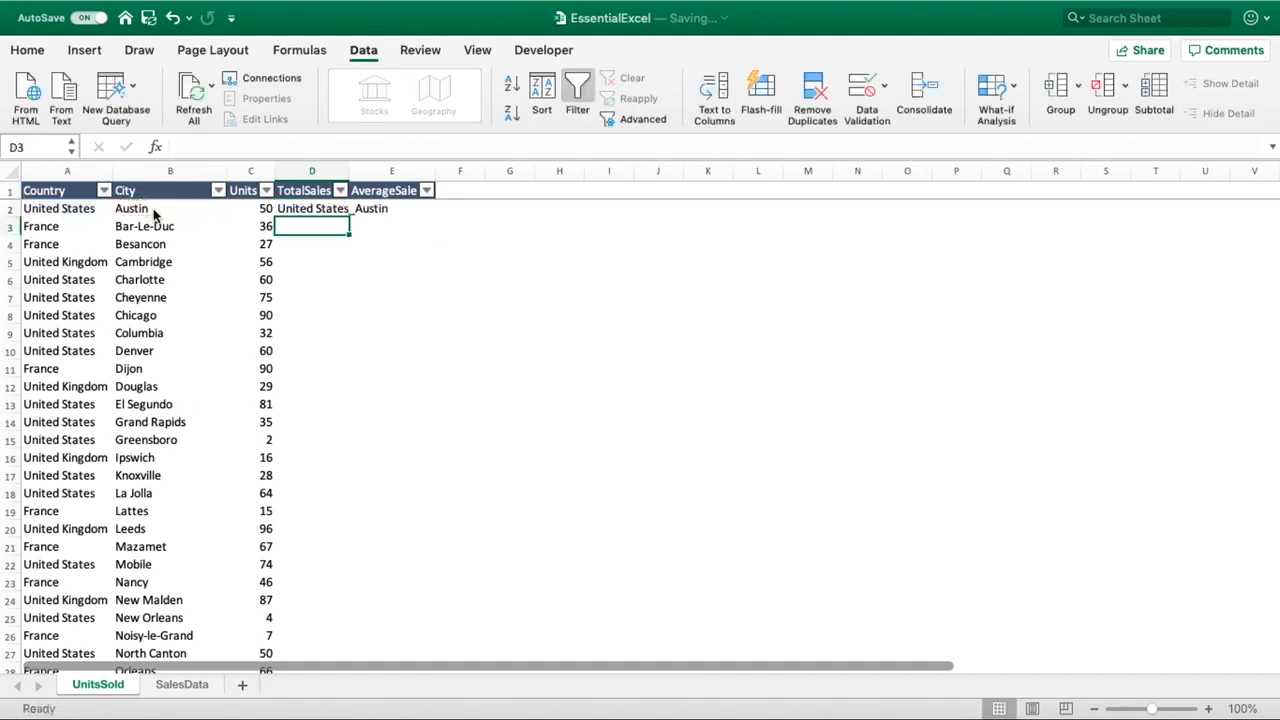
- Wrap the combined key A2&"_"&B2 in D2 as the lookup value of a VLOOKUP function
{"action": "left_click", "coordinate": [318, 209]}
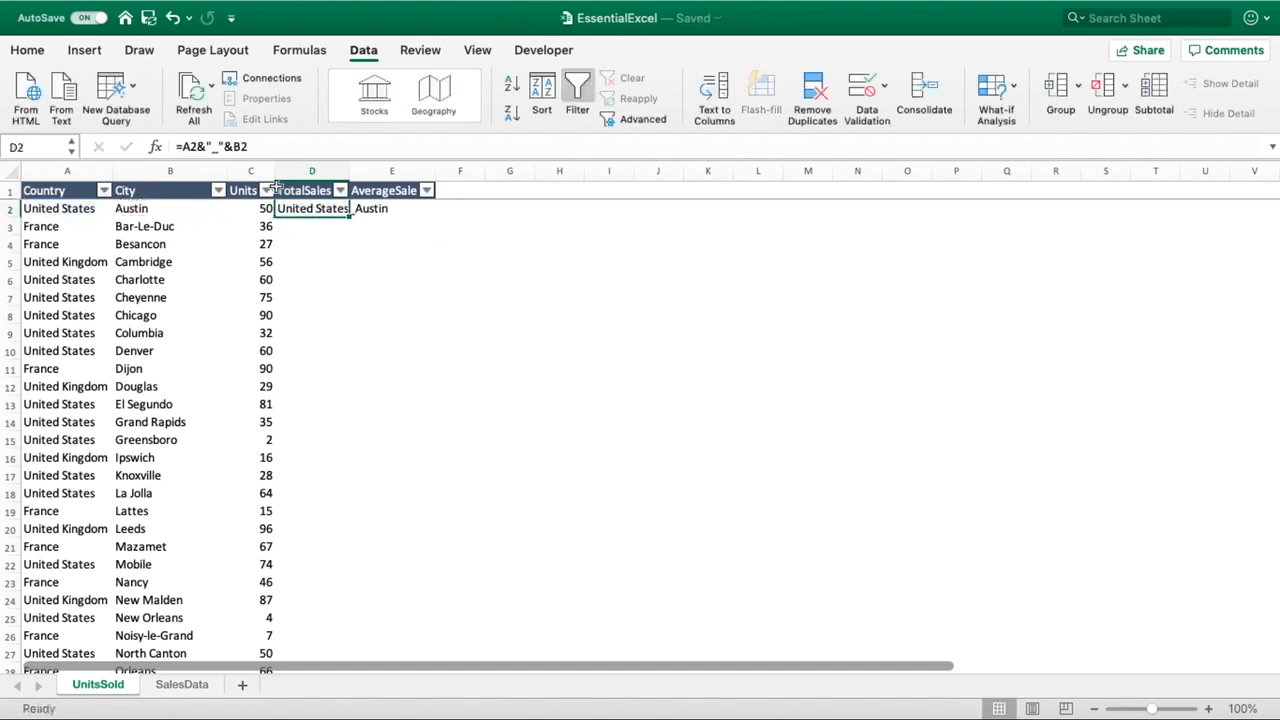
{"action": "left_click", "coordinate": [182, 147]}
{"action": "type", "text": "vlookup"}
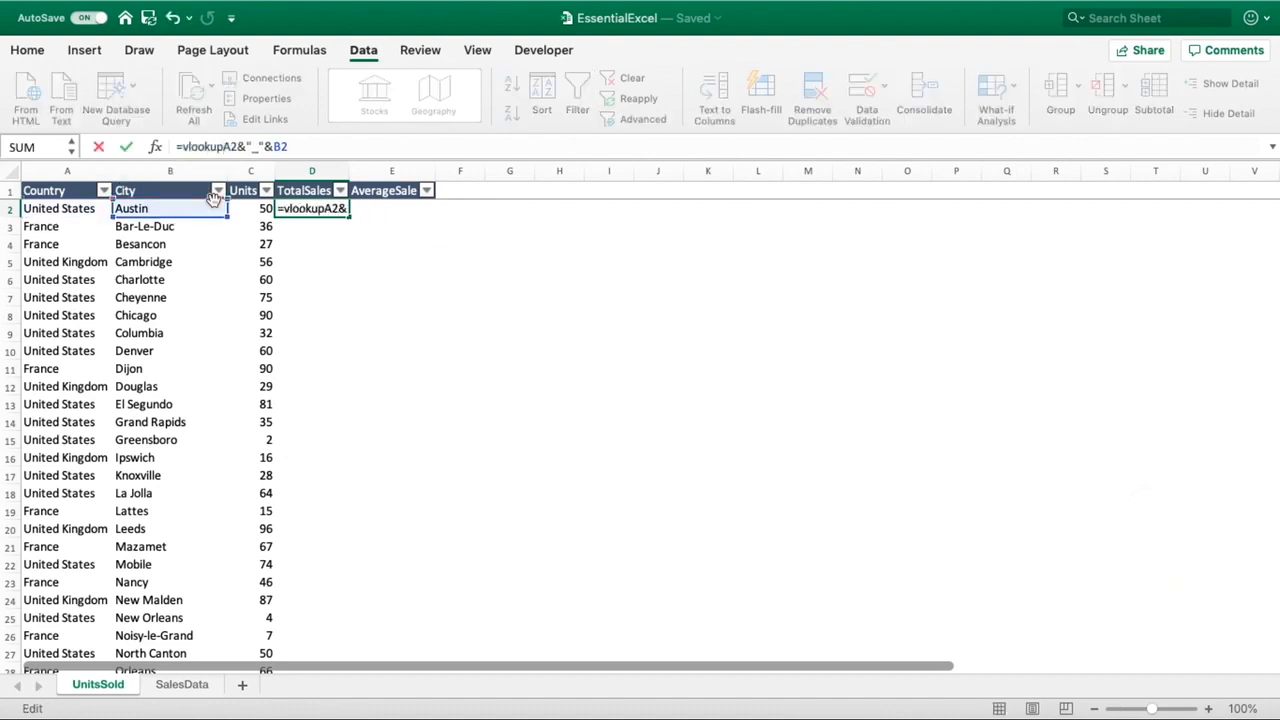
{"action": "type", "text": "("}
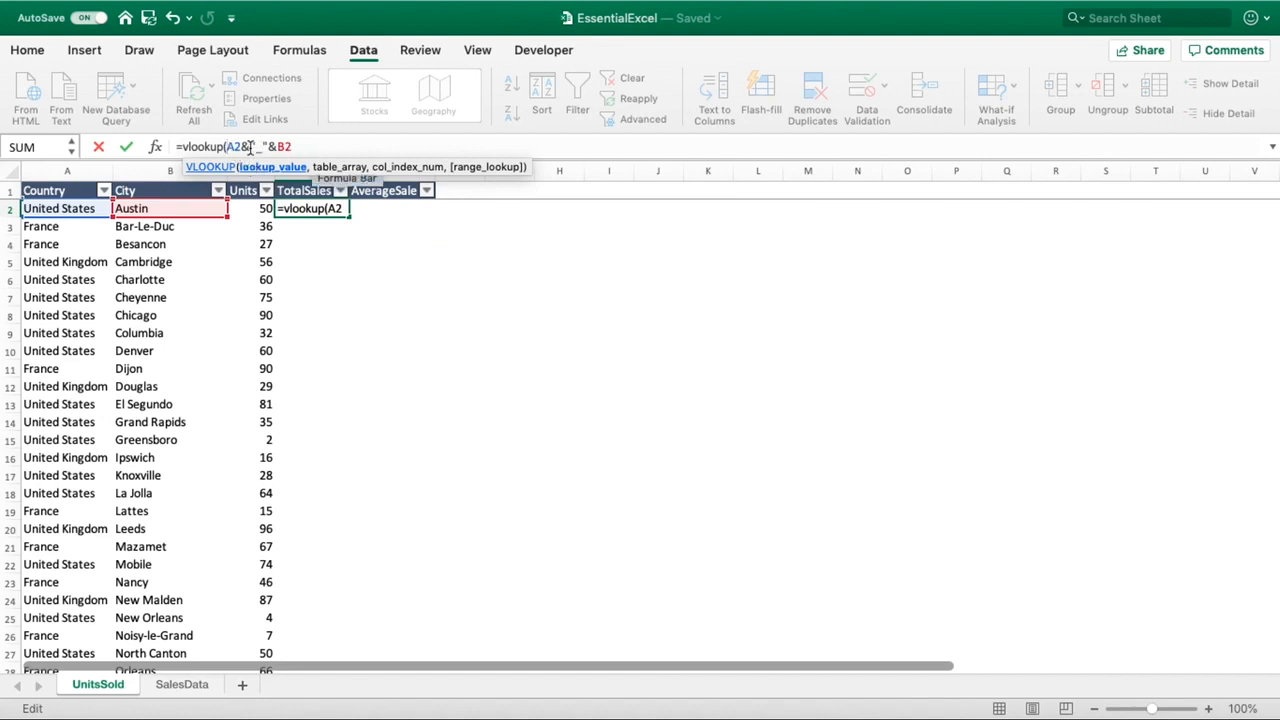
{"action": "left_click", "coordinate": [306, 149]}
{"action": "type", "text": ","}
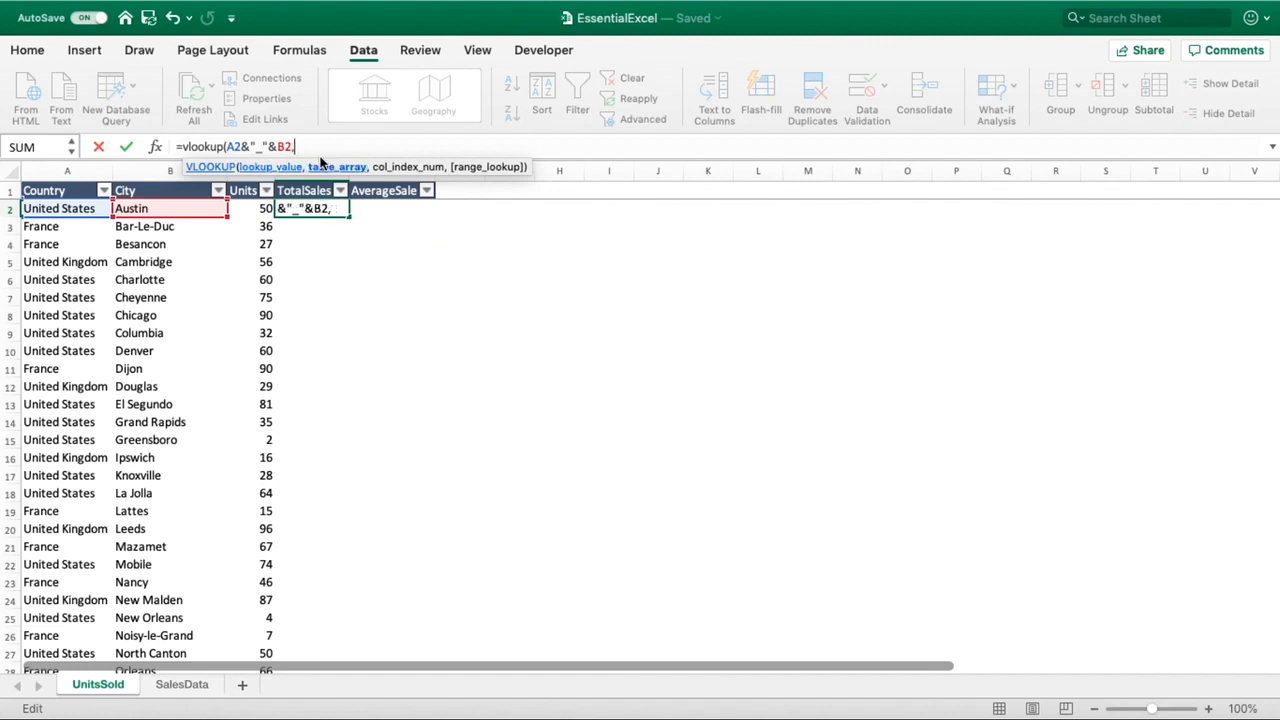
- Complete the VLOOKUP in D2 with SalesData columns A:D as table array, column index 4 and range lookup 0
{"action": "left_click", "coordinate": [205, 685]}
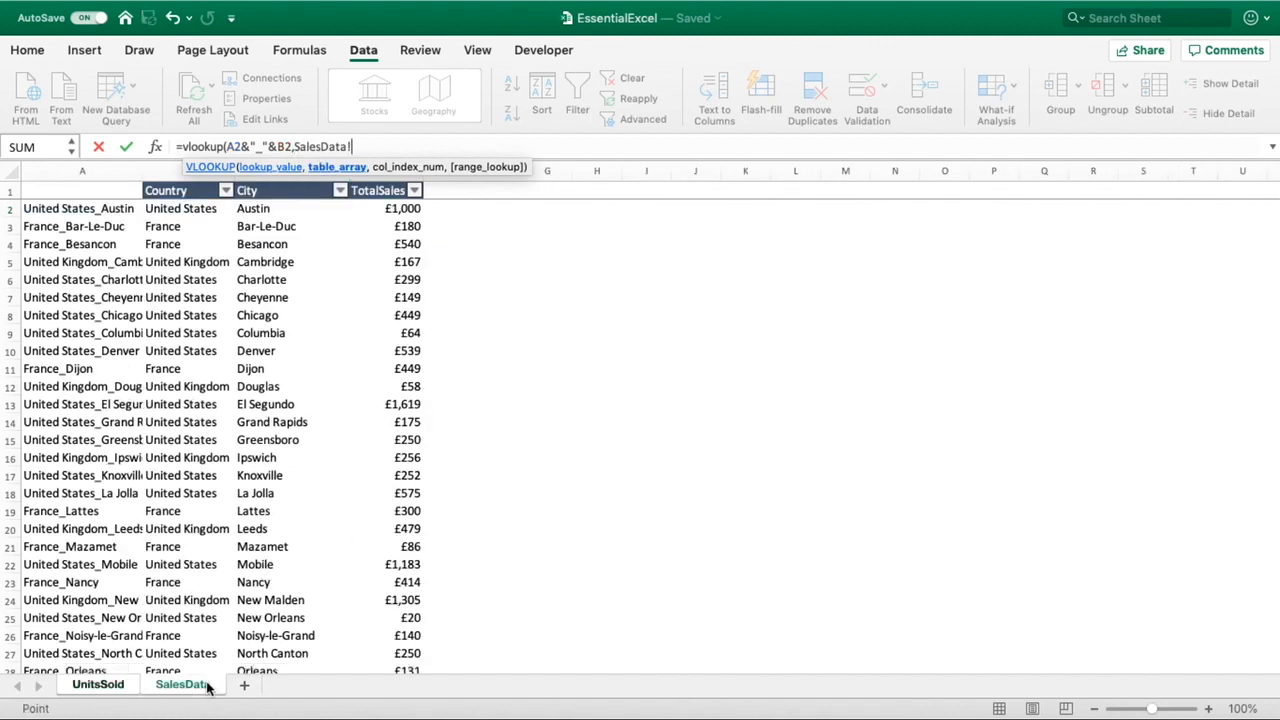
{"action": "left_click", "coordinate": [73, 170]}
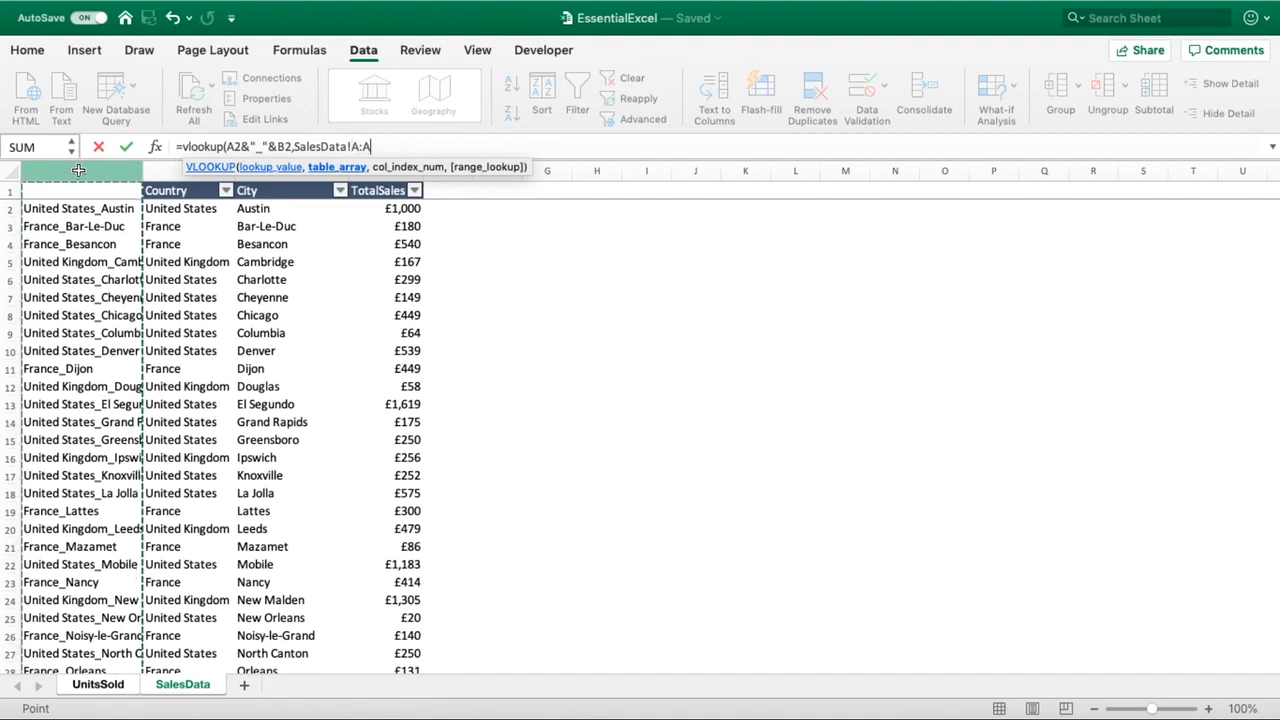
{"action": "left_click_drag", "start_coordinate": [78, 170], "coordinate": [381, 194]}
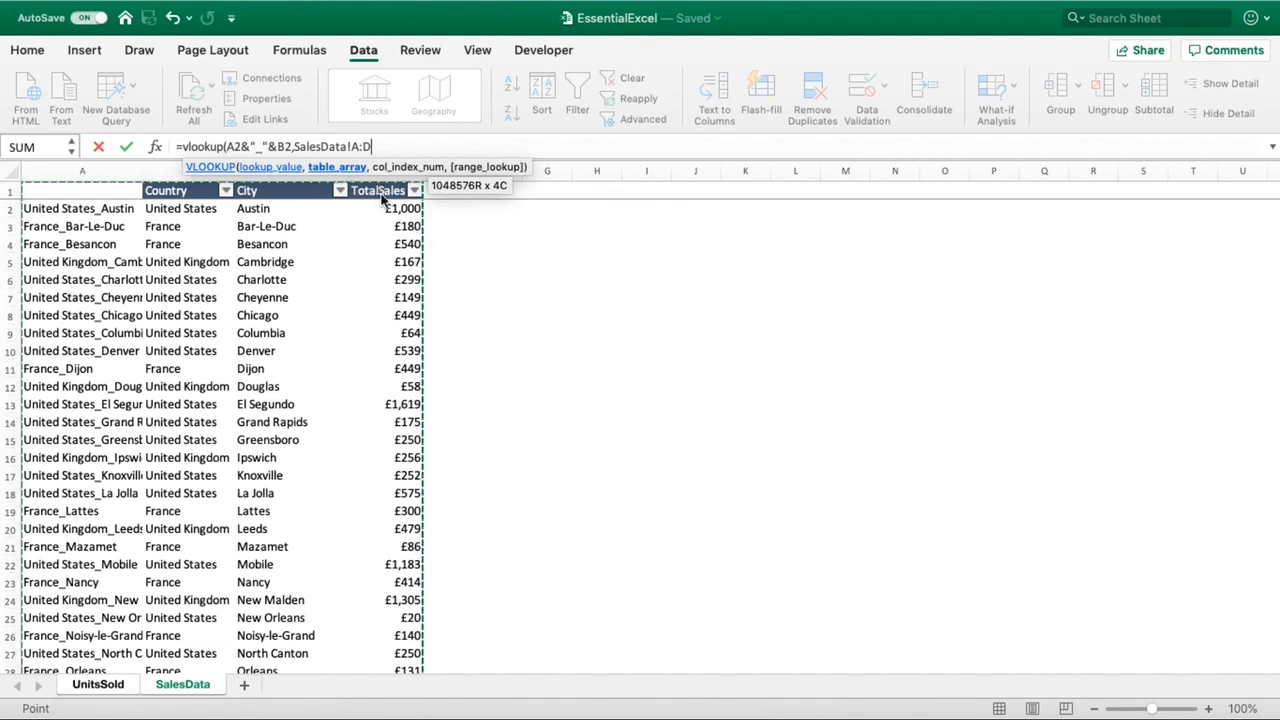
{"action": "type", "text": ",4"}
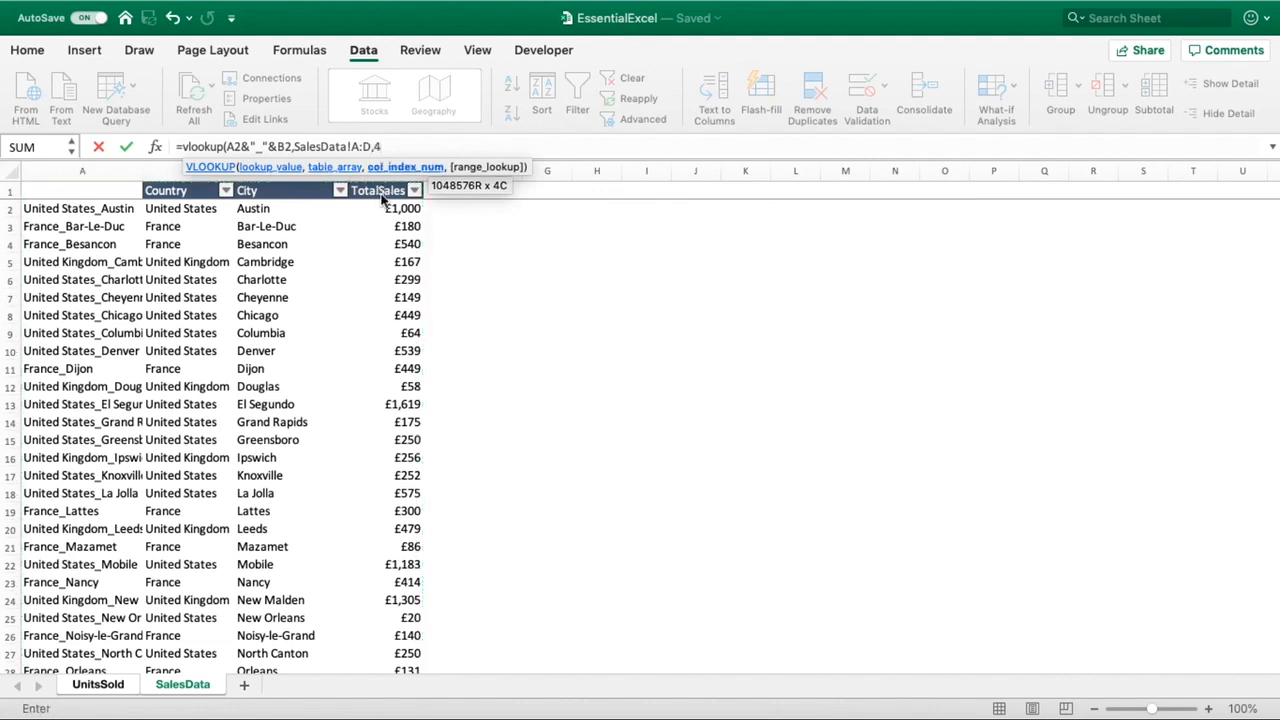
{"action": "type", "text": ","}
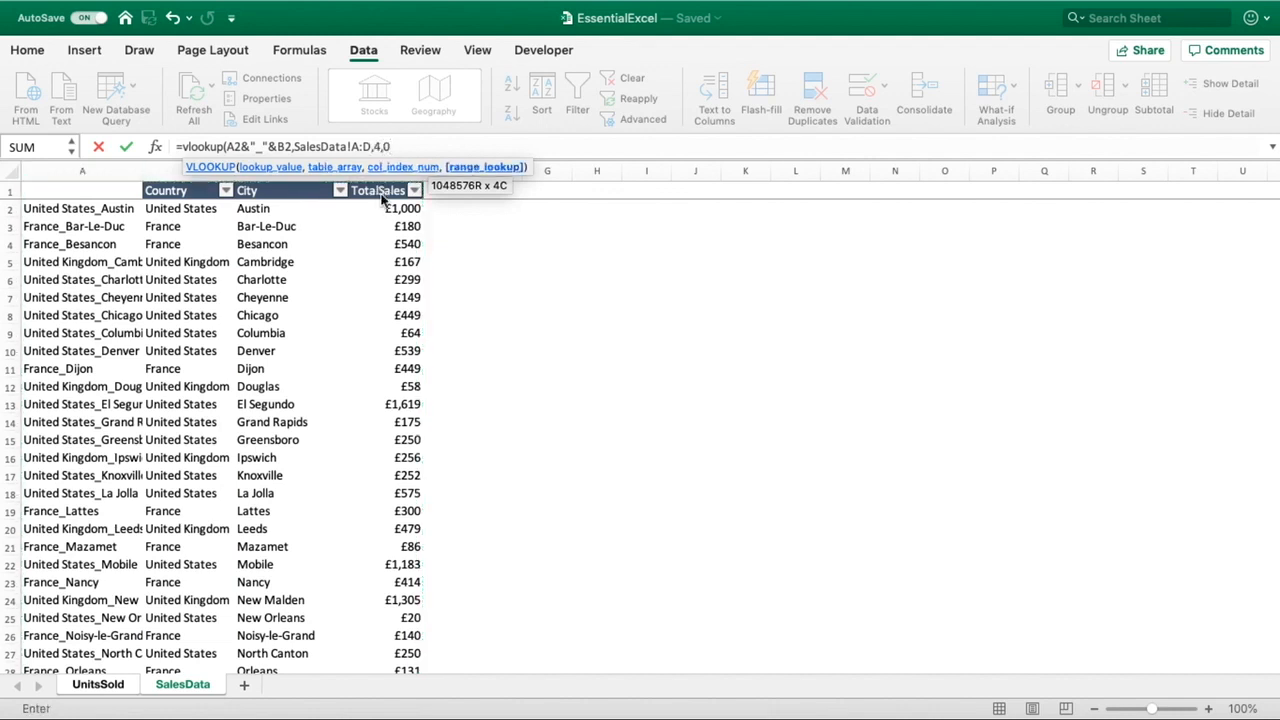
{"action": "type", "text": "0)"}
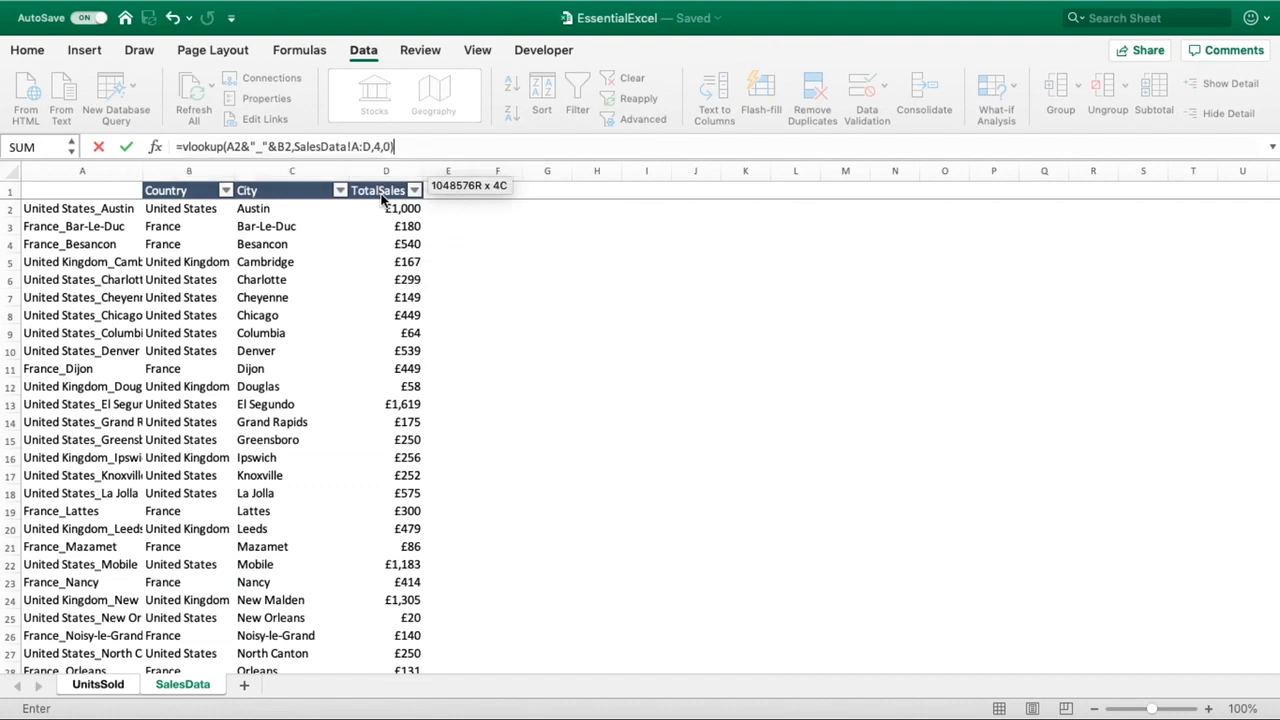
{"action": "key", "text": "Return"}
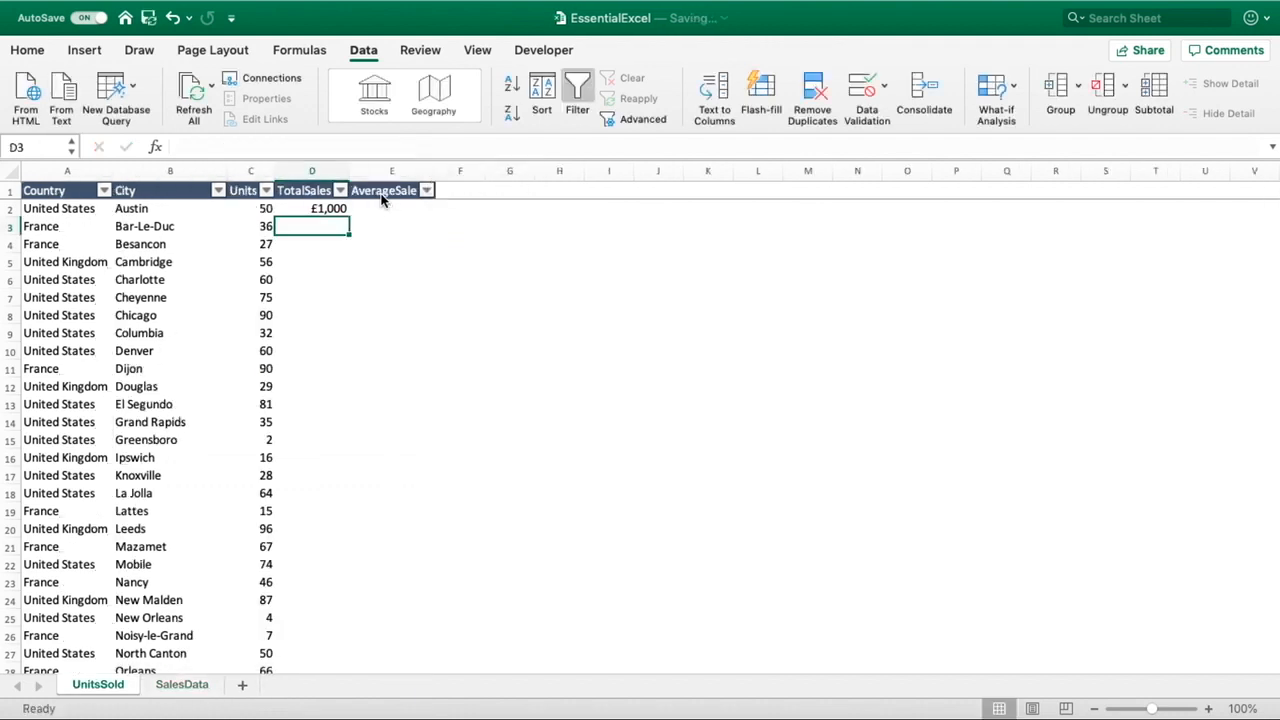
- Fill the VLOOKUP formula from D2 down the TotalSales column for all data rows and check the filled cells
{"action": "left_click", "coordinate": [338, 208]}
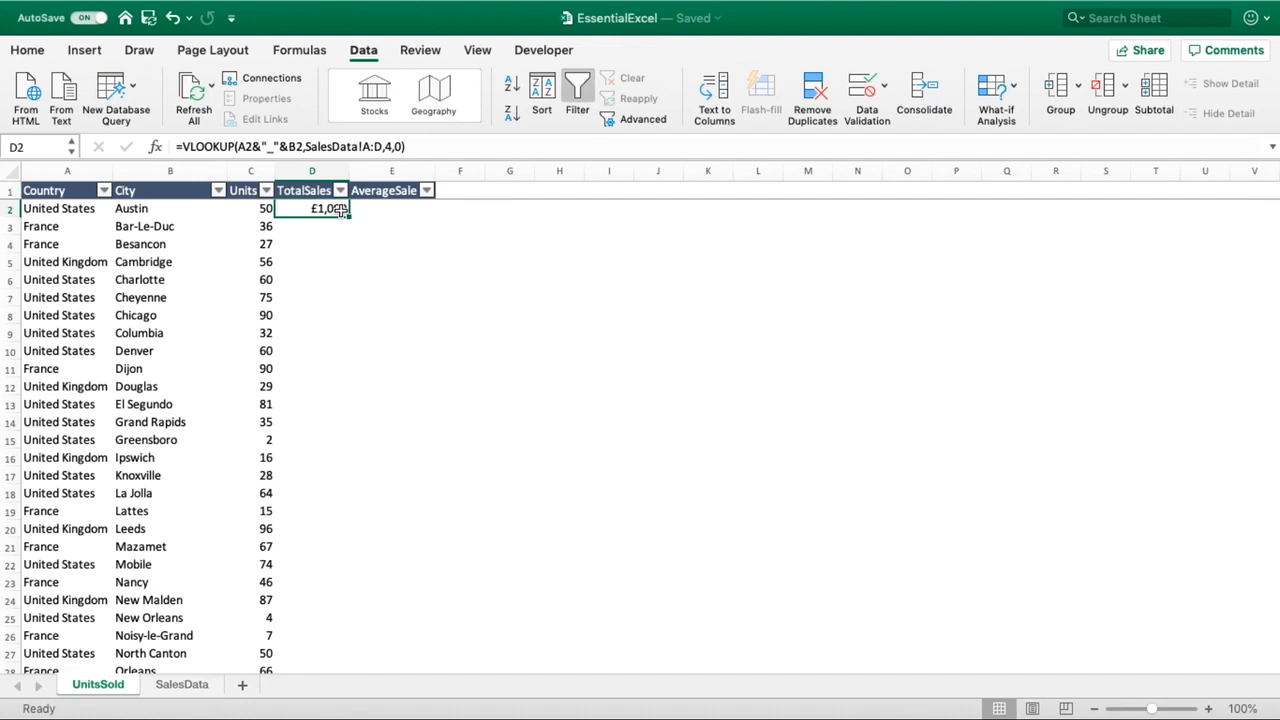
{"action": "left_click_drag", "start_coordinate": [80, 208], "coordinate": [122, 208]}
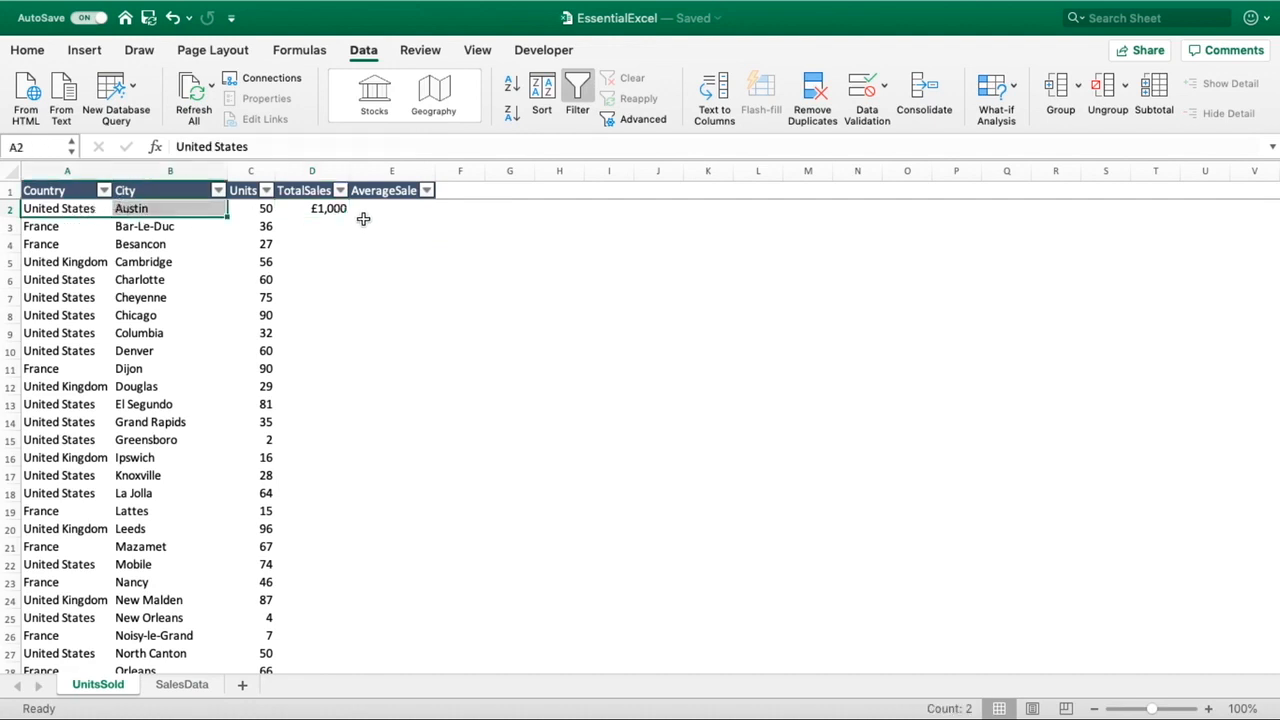
{"action": "left_click", "coordinate": [331, 208]}
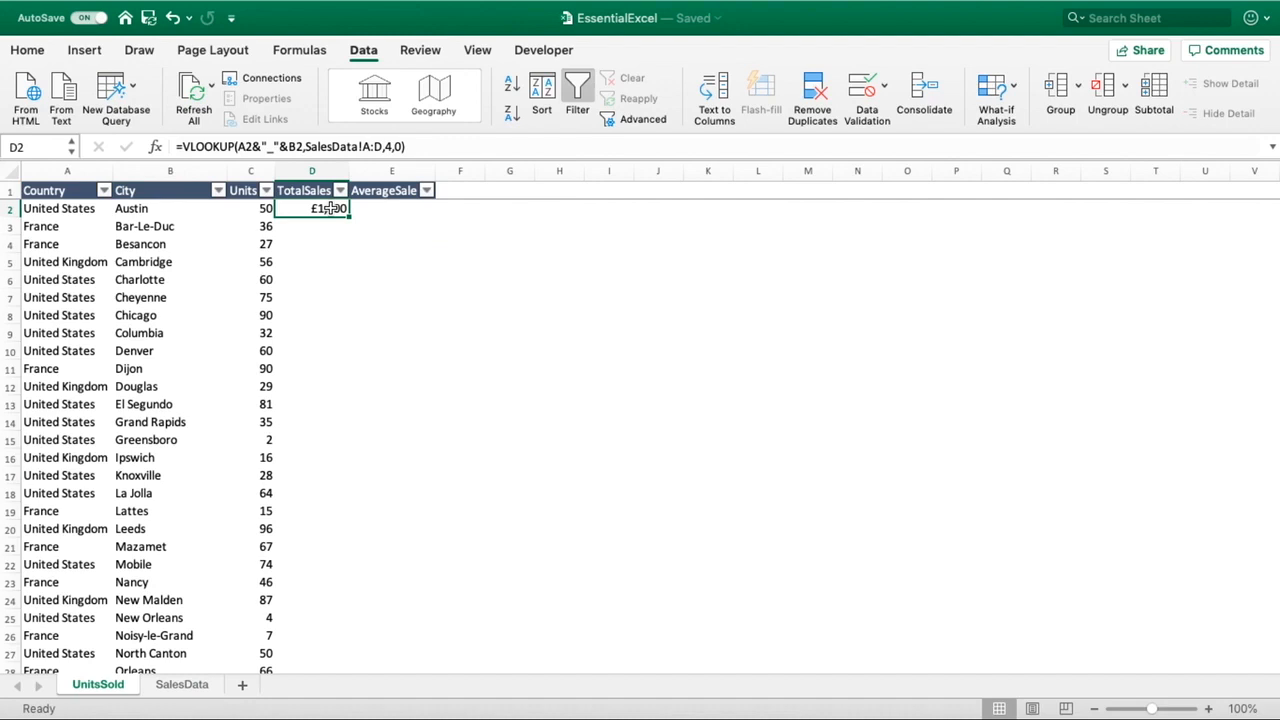
{"action": "double_click", "coordinate": [349, 217]}
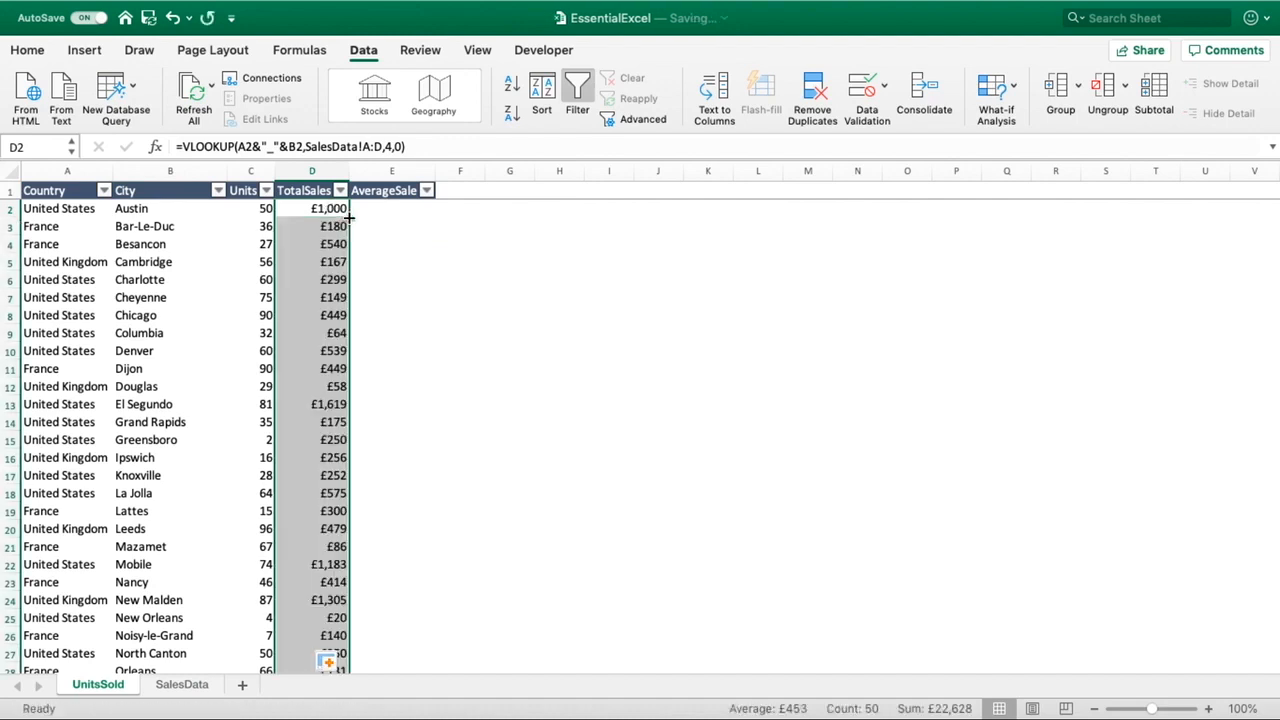
{"action": "scroll", "coordinate": [838, 439], "scroll_direction": "down", "scroll_amount": 5}
{"action": "scroll", "coordinate": [838, 439], "scroll_direction": "down", "scroll_amount": 8}
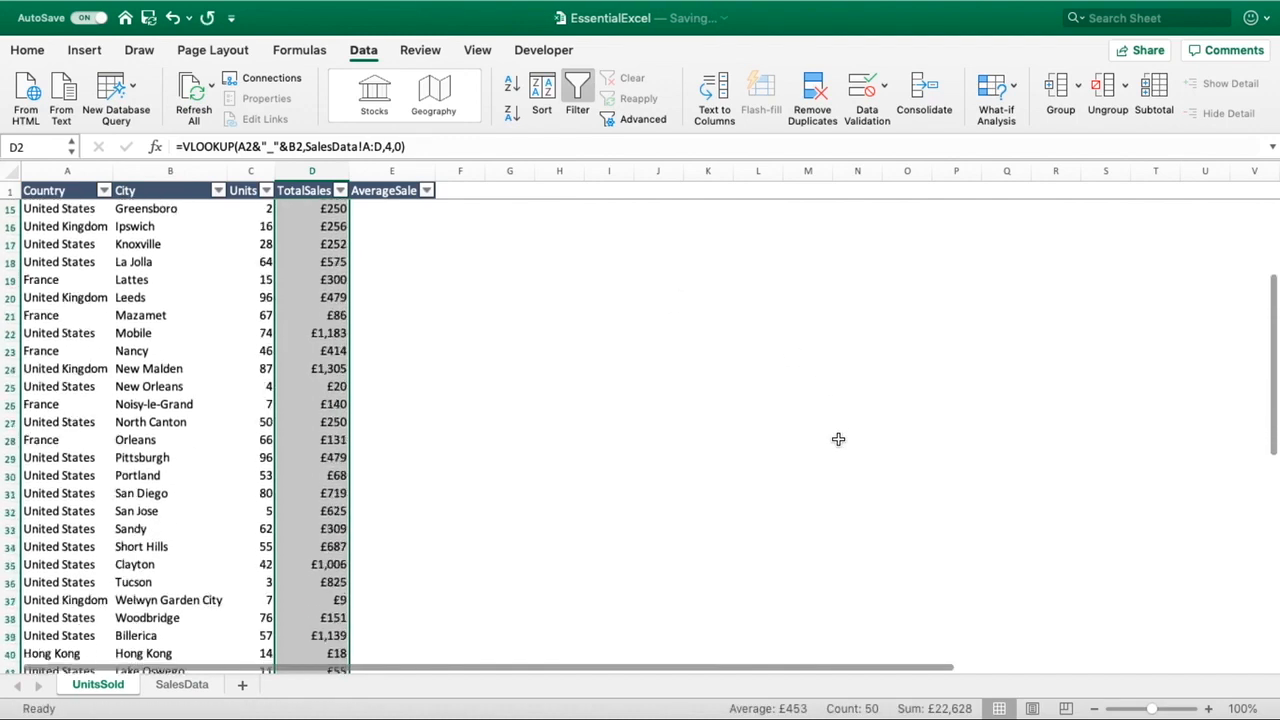
{"action": "scroll", "coordinate": [838, 439], "scroll_direction": "down", "scroll_amount": 4}
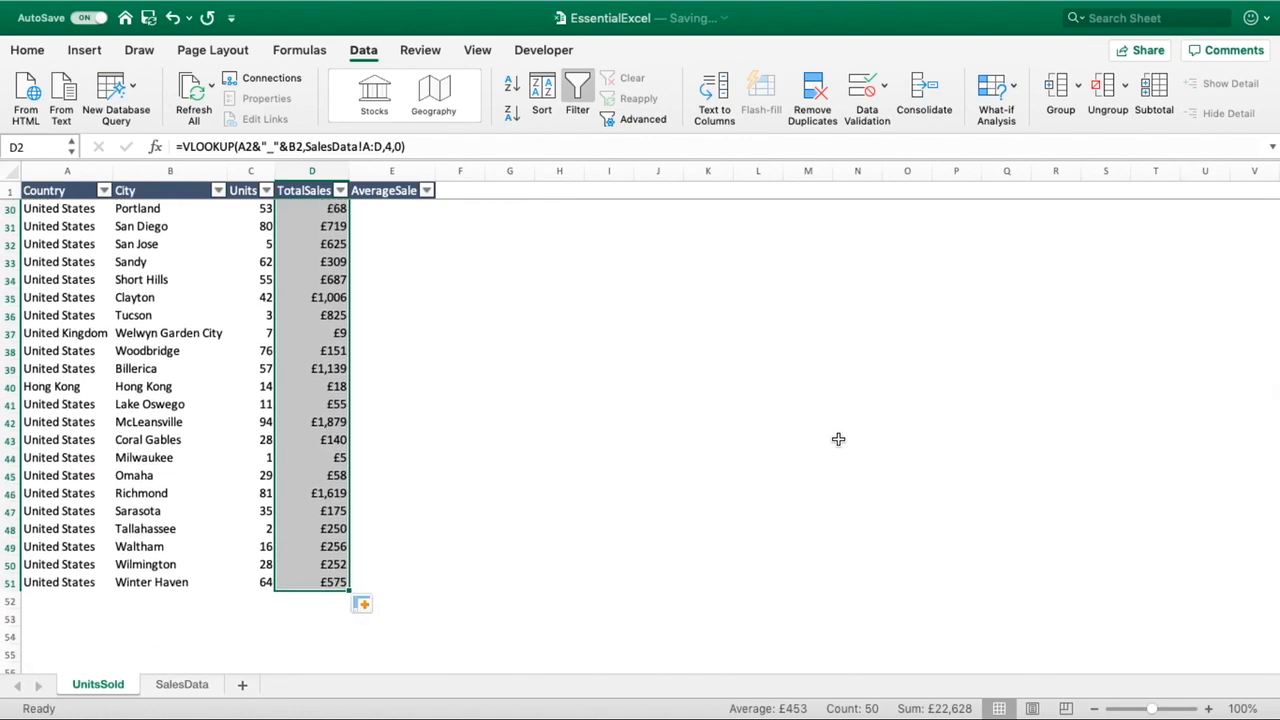
{"action": "scroll", "coordinate": [838, 439], "scroll_direction": "up", "scroll_amount": 14}
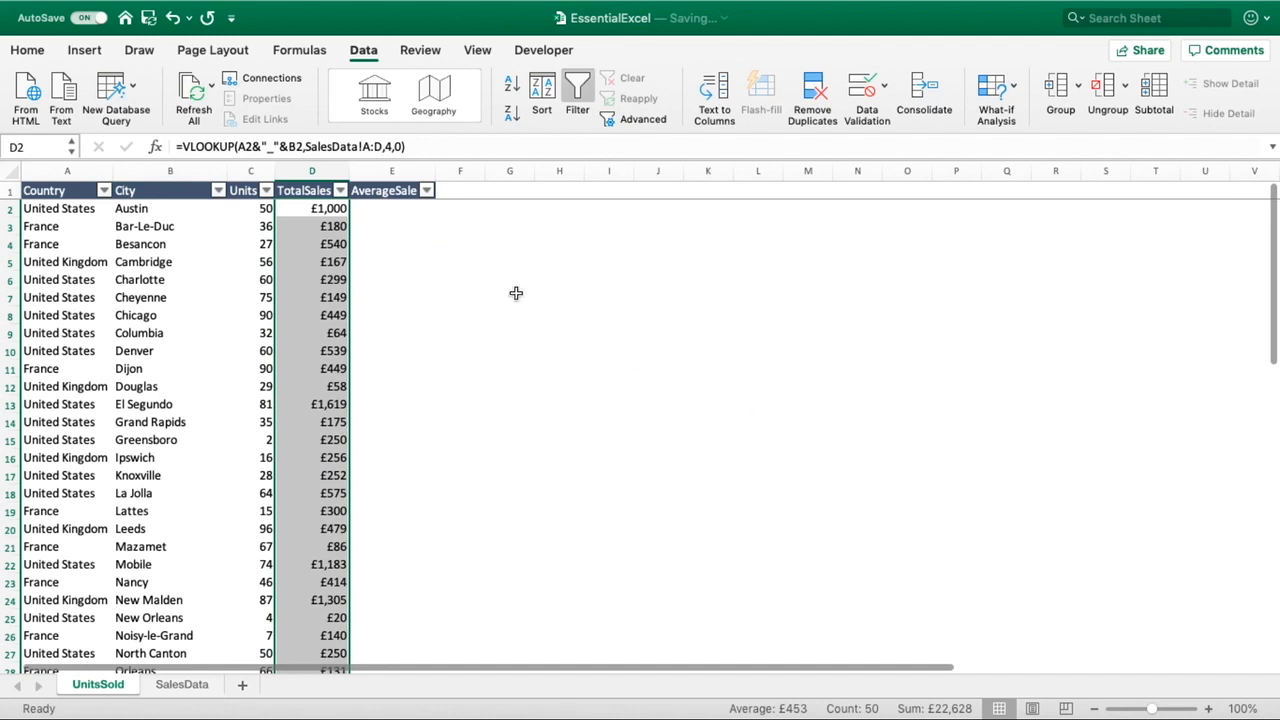
{"action": "left_click", "coordinate": [343, 258]}
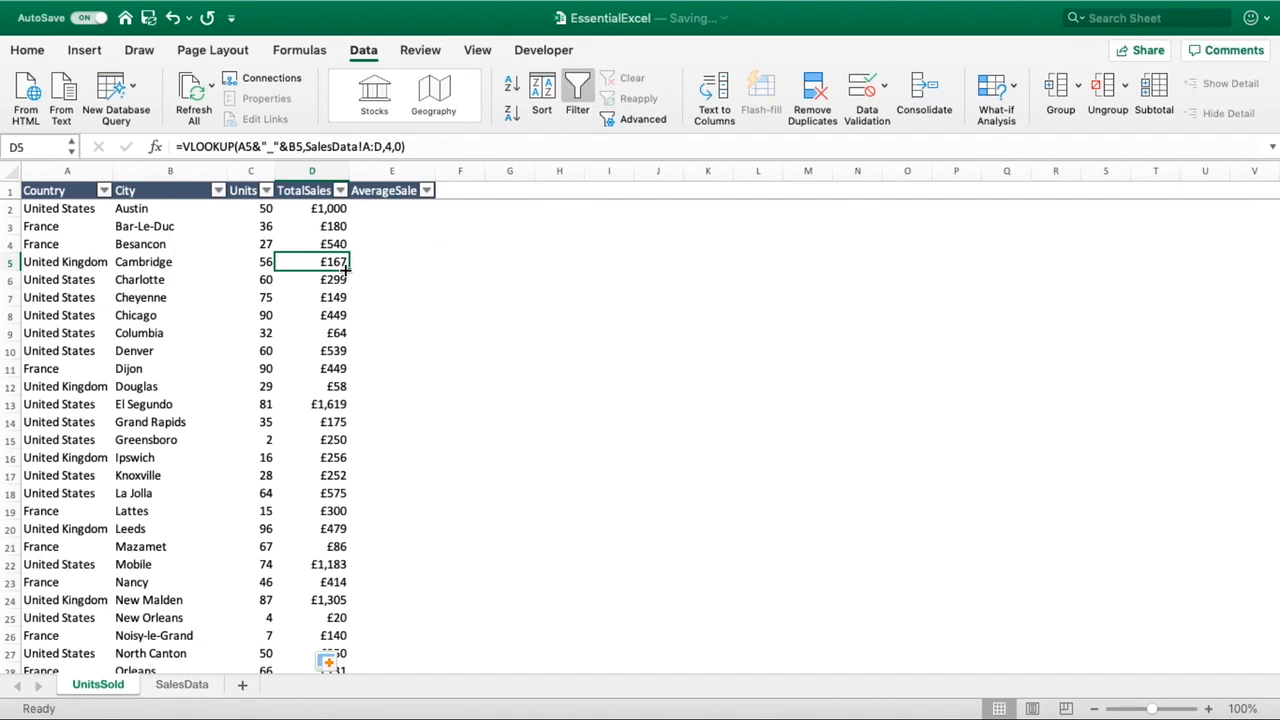
{"action": "left_click", "coordinate": [341, 246]}
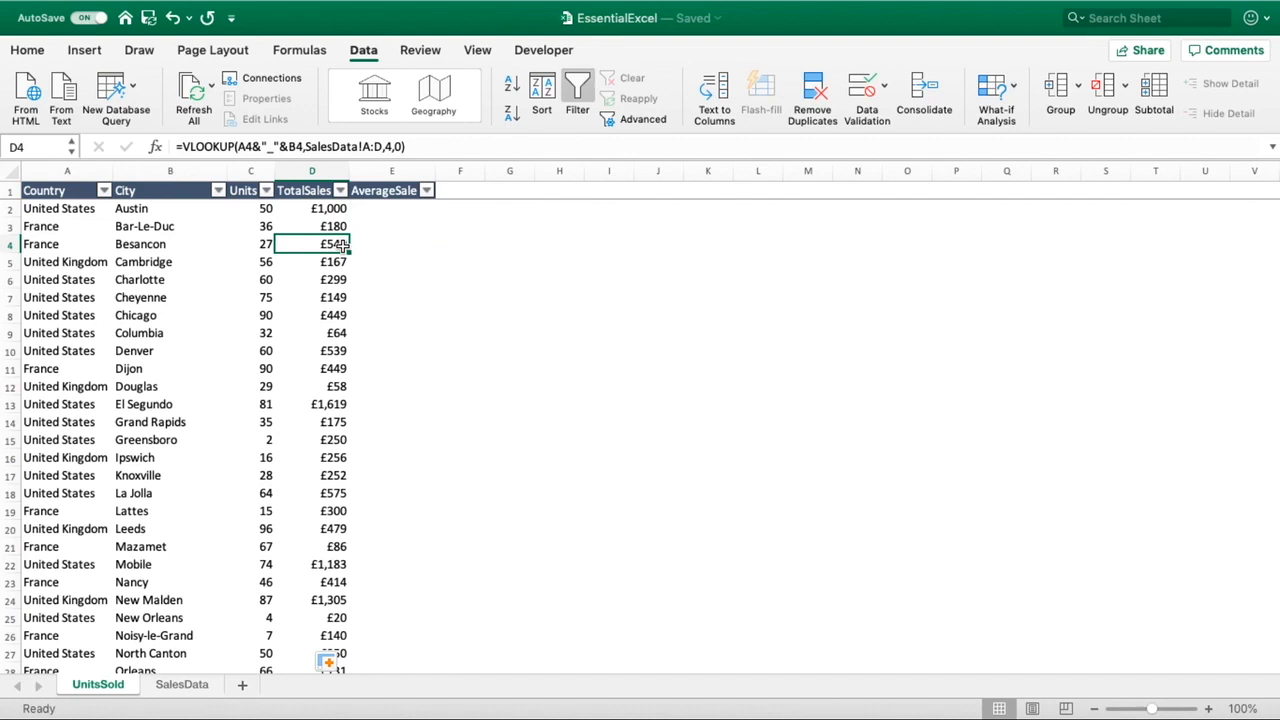
{"action": "left_click", "coordinate": [338, 210]}
- Enter the formula =D2/C2 in the first AverageSale cell, E2, dividing total sales by units
{"action": "left_click", "coordinate": [367, 208]}
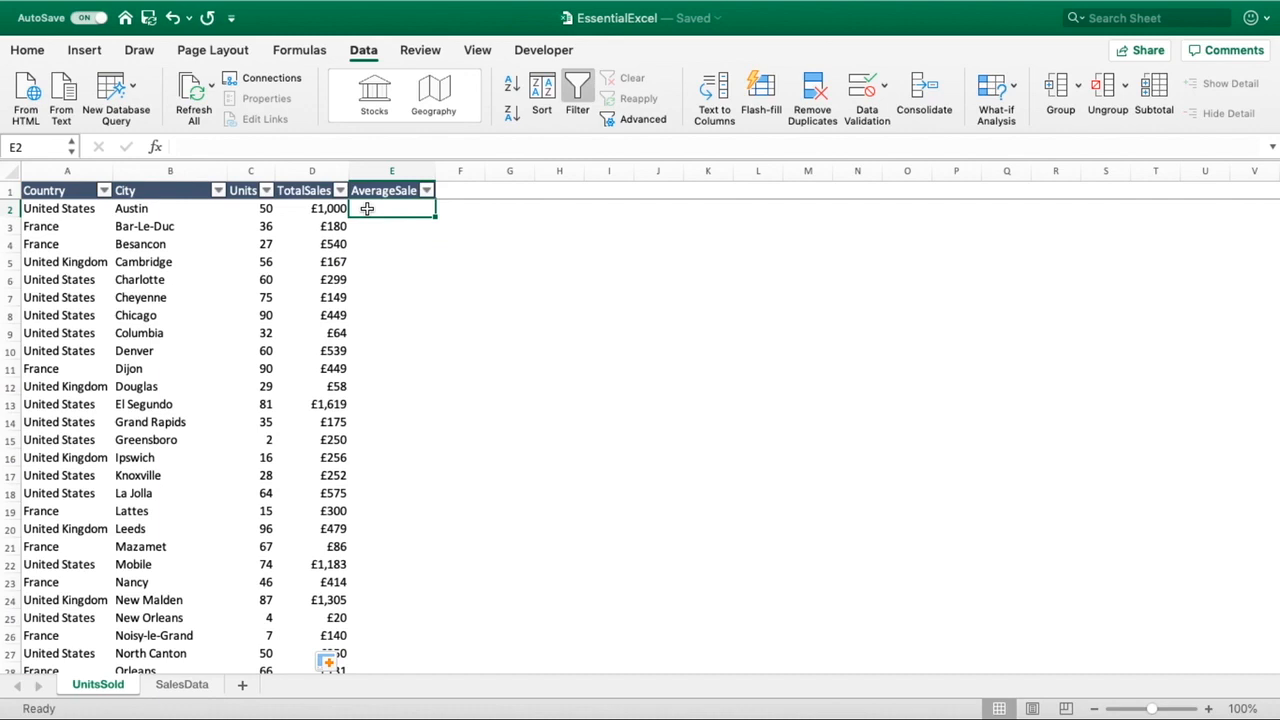
{"action": "type", "text": "="}
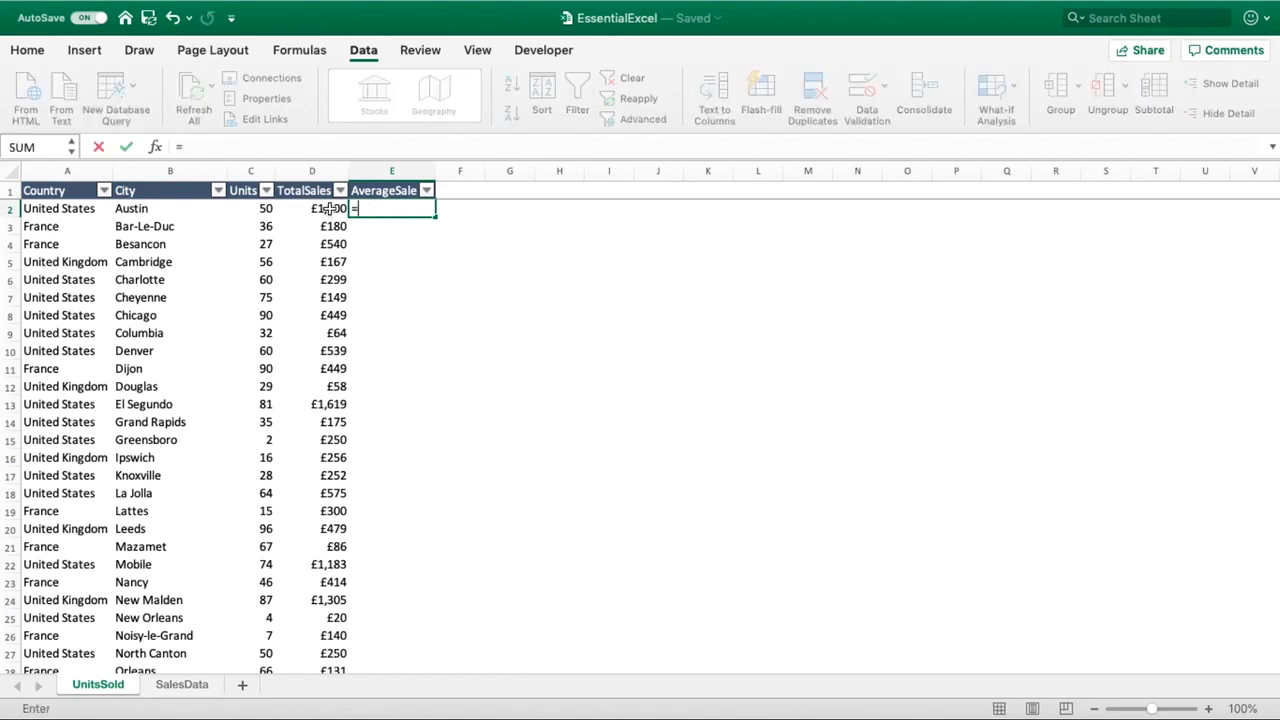
{"action": "left_click", "coordinate": [329, 208]}
{"action": "type", "text": "/"}
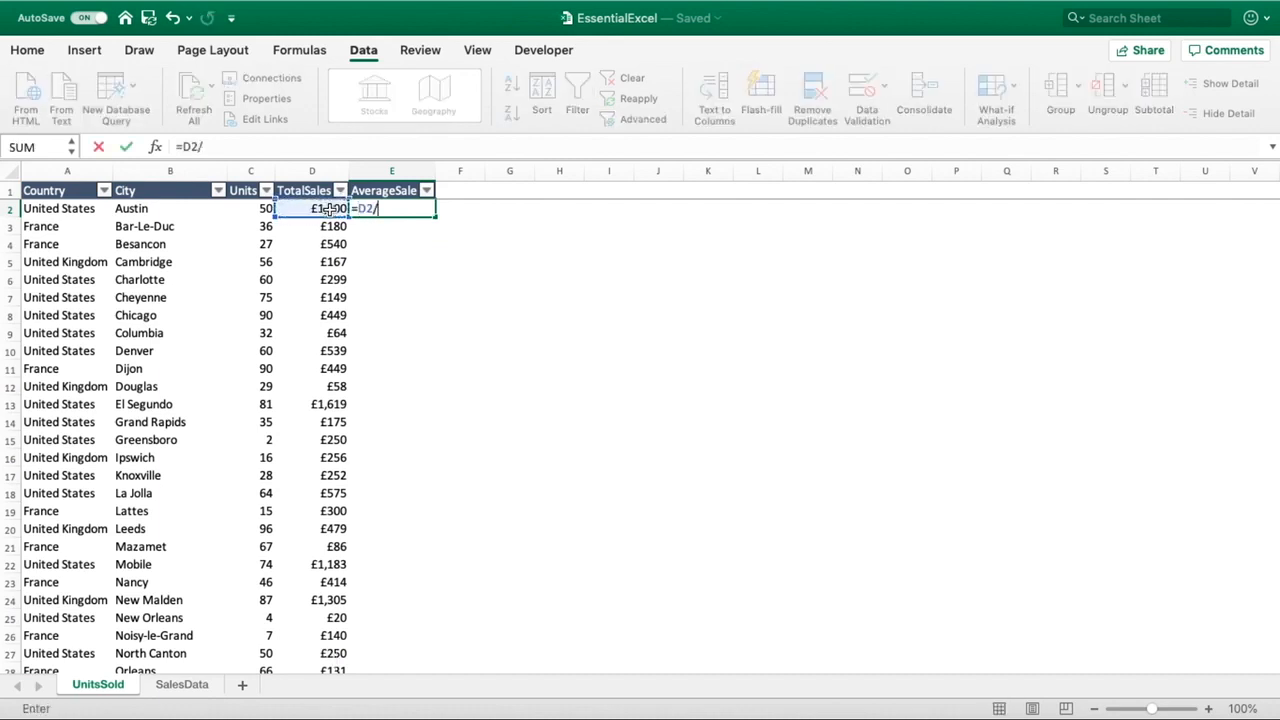
{"action": "left_click", "coordinate": [267, 208]}
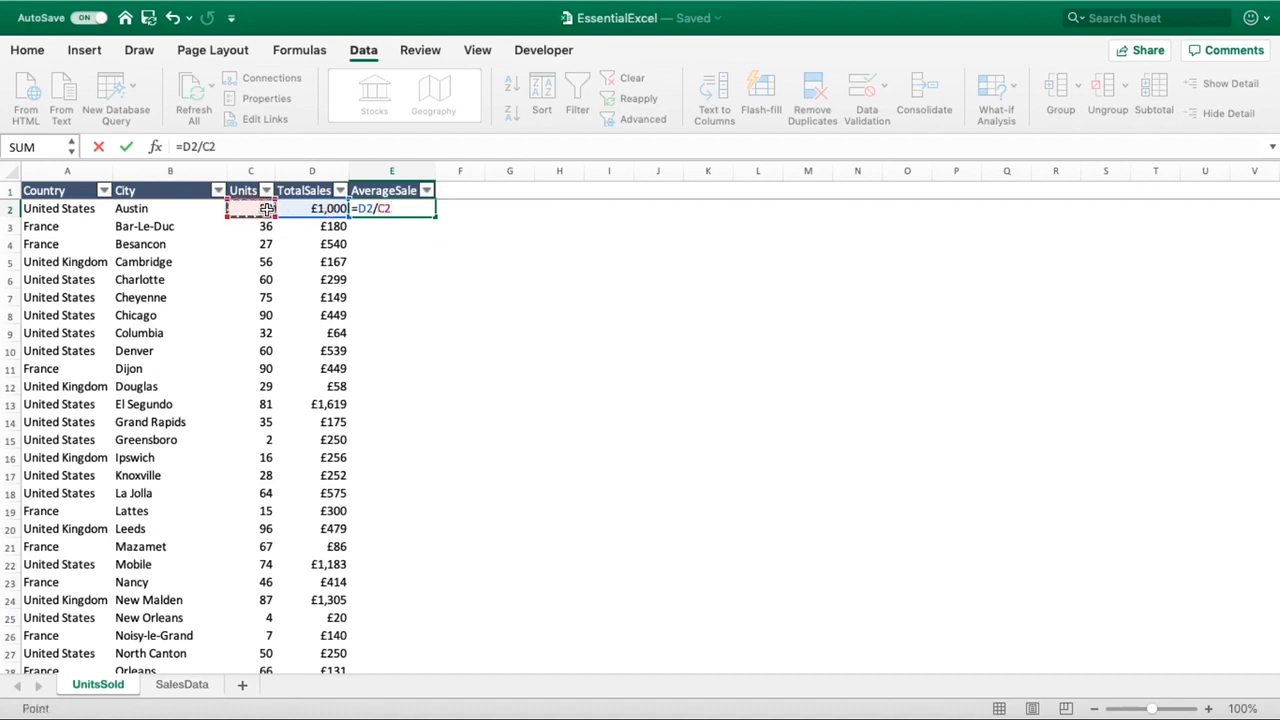
{"action": "key", "text": "Return"}
- Fill the average sale formula from E2 down the AverageSale column for all data rows
{"action": "left_click", "coordinate": [425, 209]}
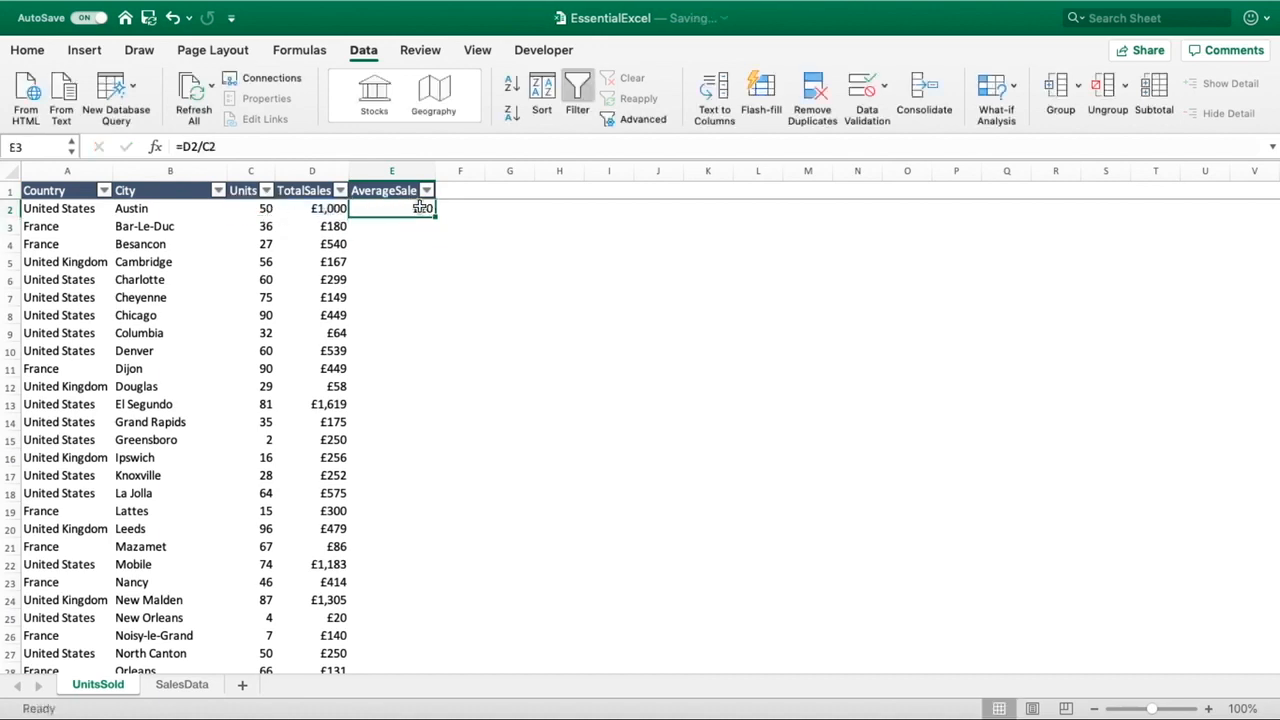
{"action": "double_click", "coordinate": [433, 215]}
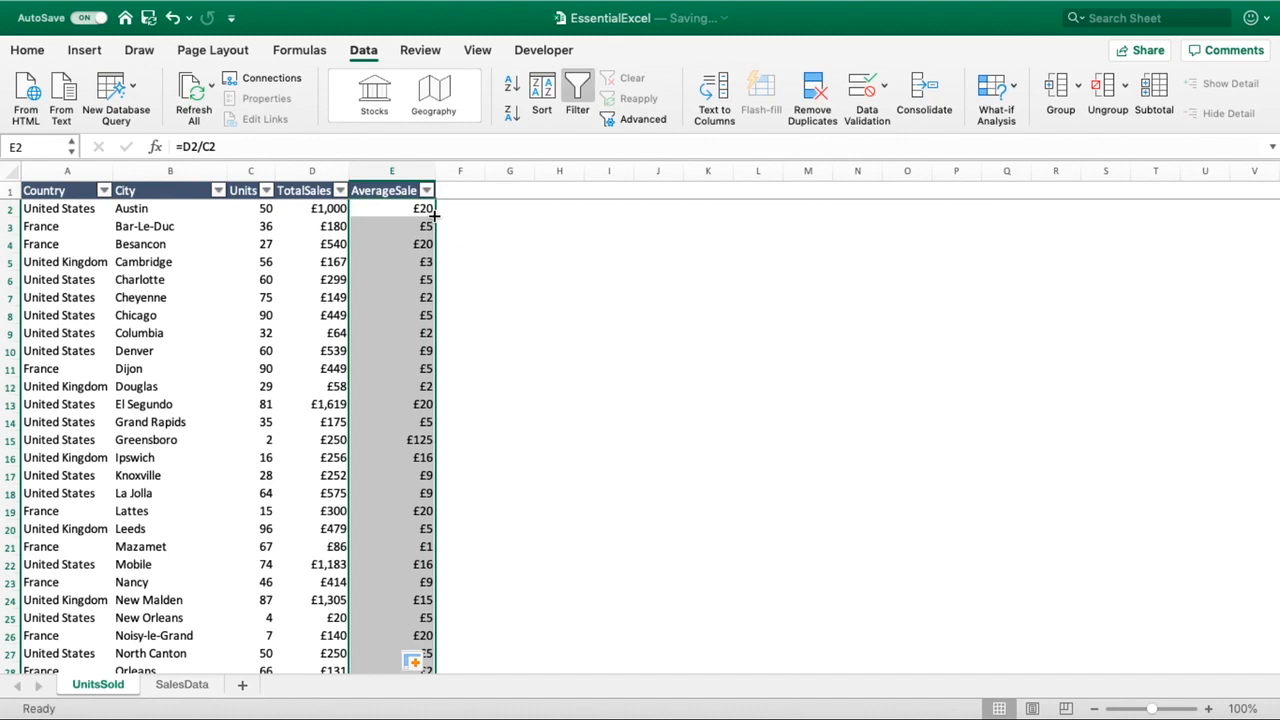
{"action": "left_click", "coordinate": [480, 273]}
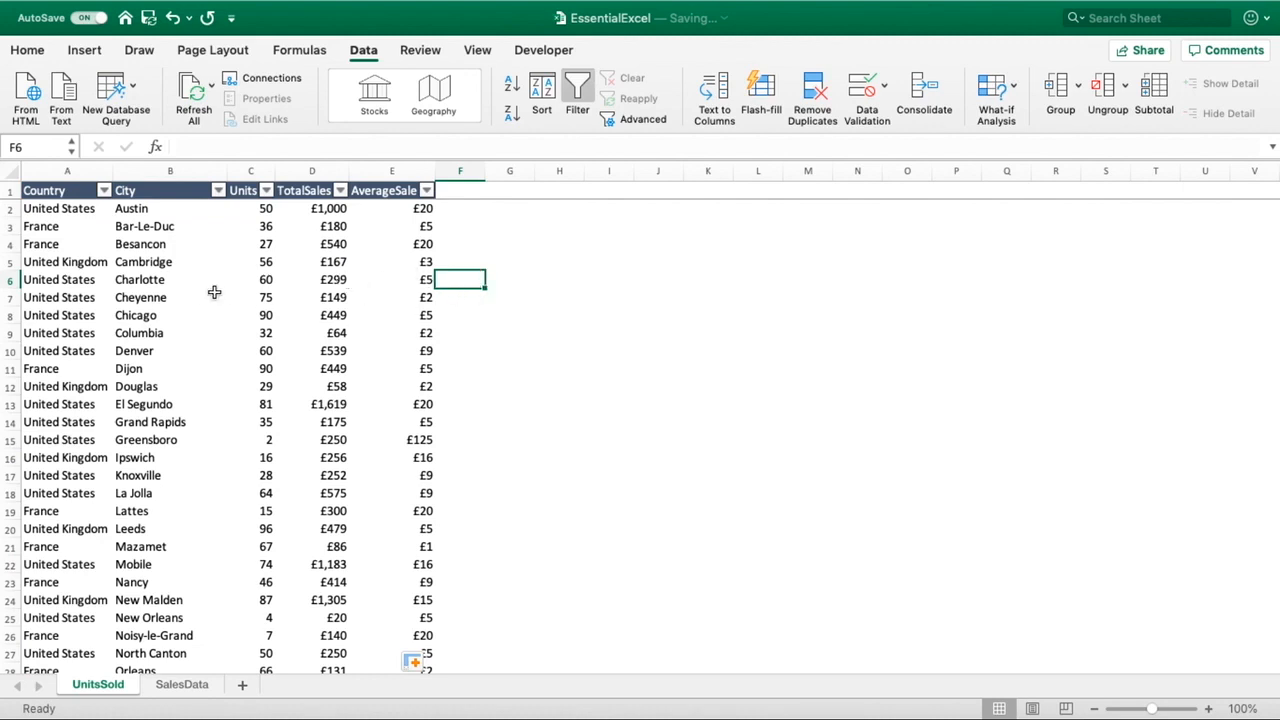
- Examine the units, total sales and average sale in the Charlotte, El Segundo and Greensboro rows, and the VLOOKUP formula in D2
{"action": "left_click_drag", "start_coordinate": [374, 278], "coordinate": [118, 278]}
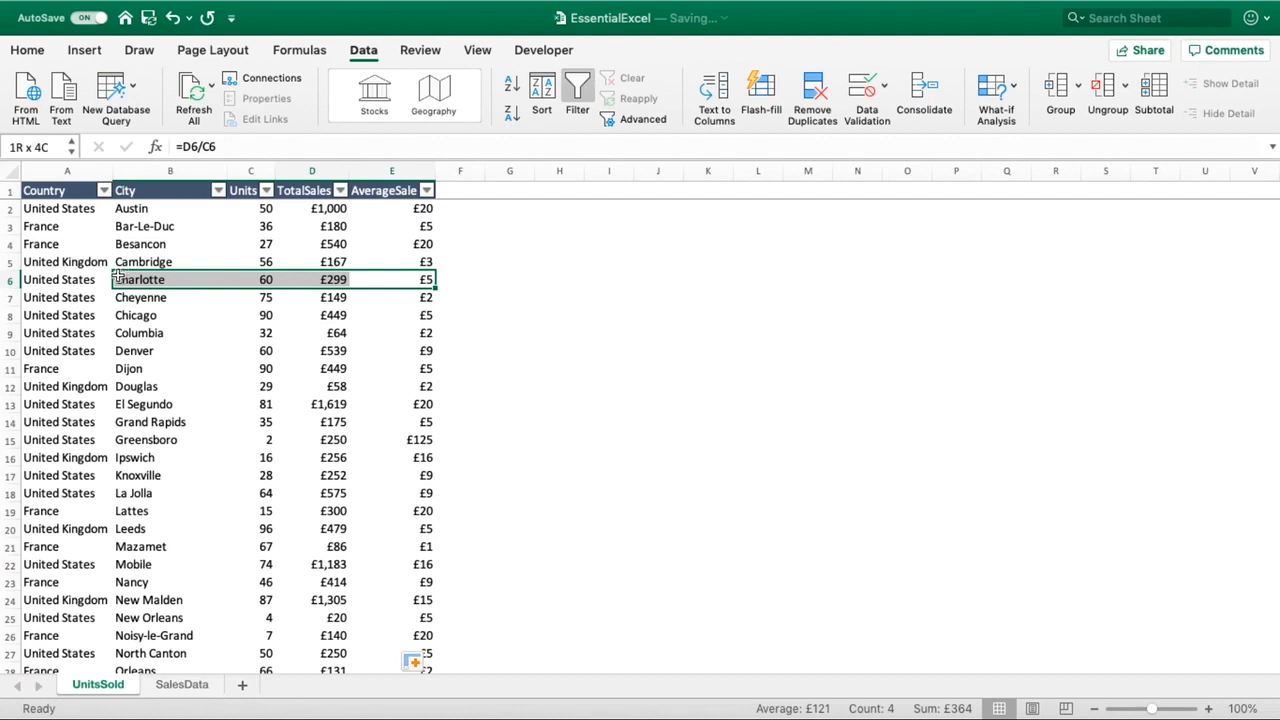
{"action": "left_click", "coordinate": [340, 283]}
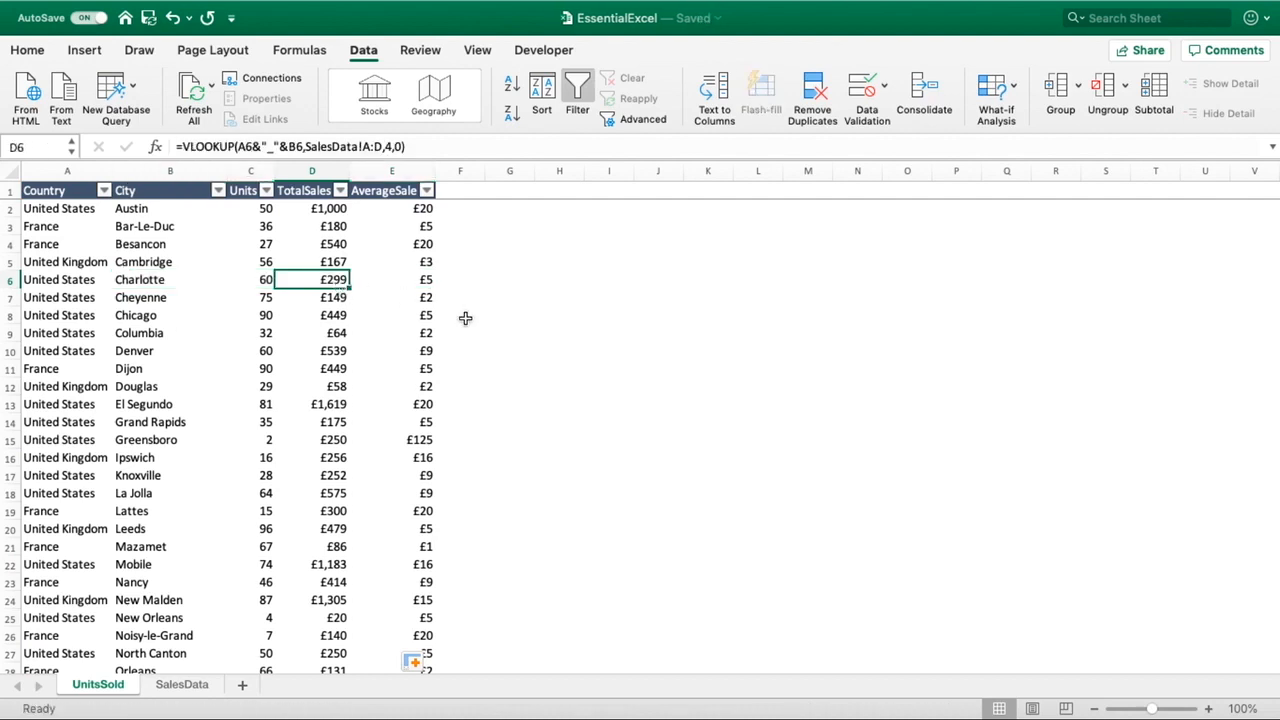
{"action": "left_click", "coordinate": [423, 280]}
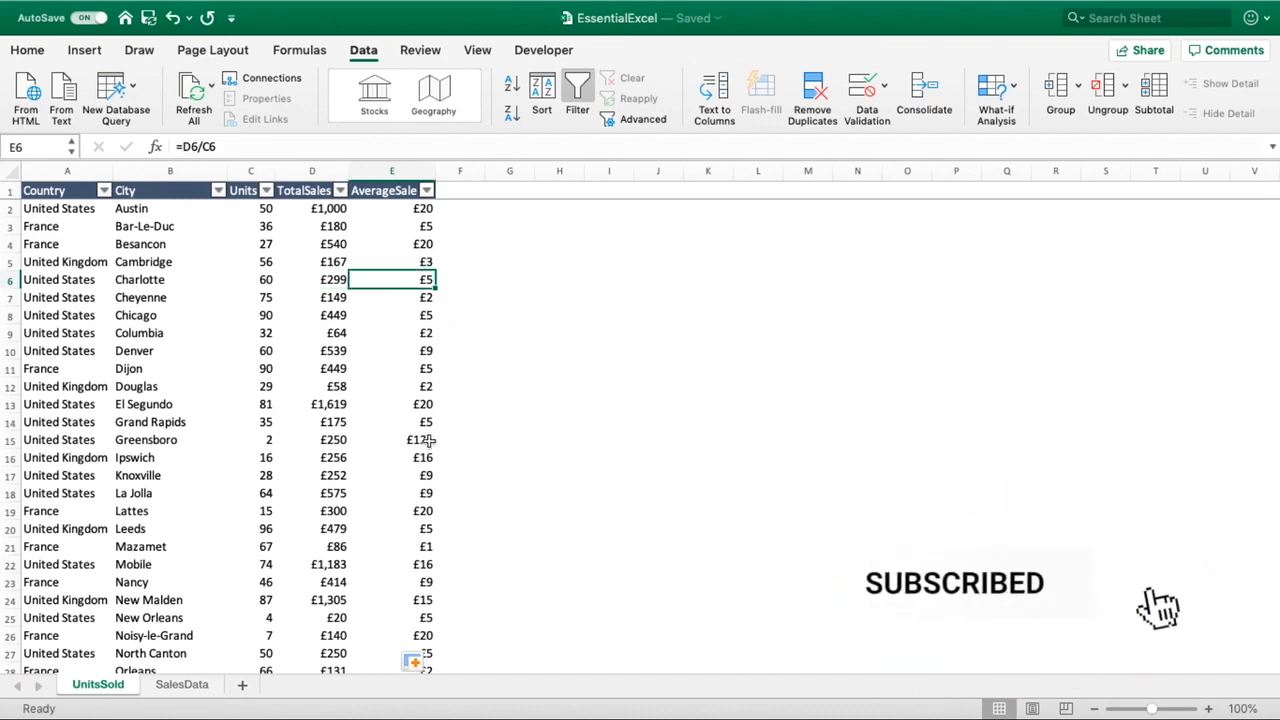
{"action": "left_click_drag", "start_coordinate": [325, 404], "coordinate": [375, 403]}
{"action": "left_click", "coordinate": [462, 421]}
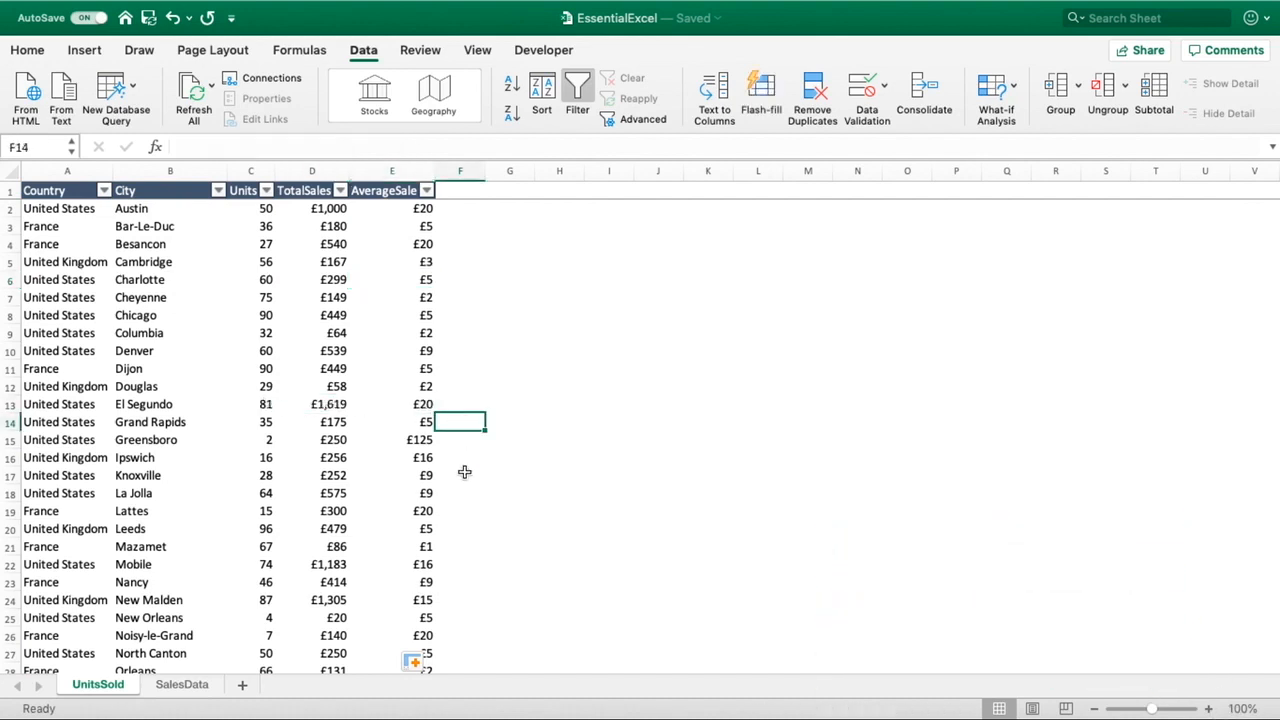
{"action": "left_click", "coordinate": [340, 440]}
{"action": "left_click", "coordinate": [263, 440]}
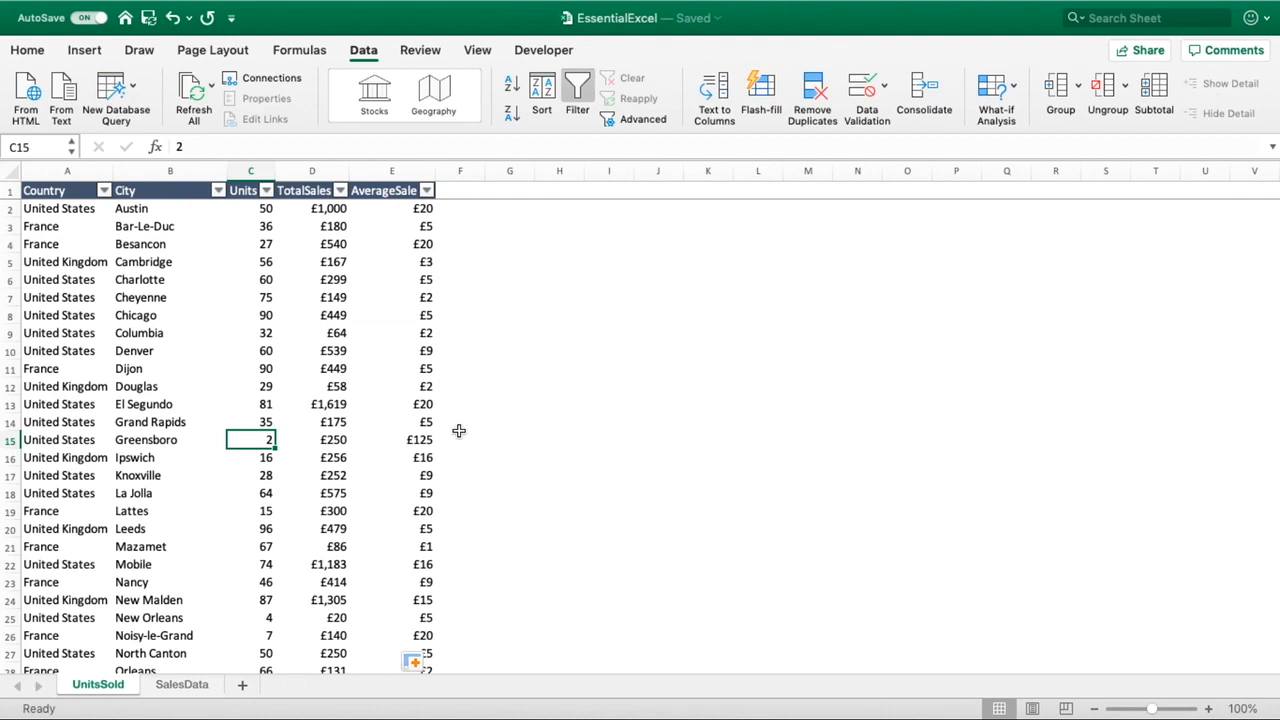
{"action": "left_click", "coordinate": [347, 441]}
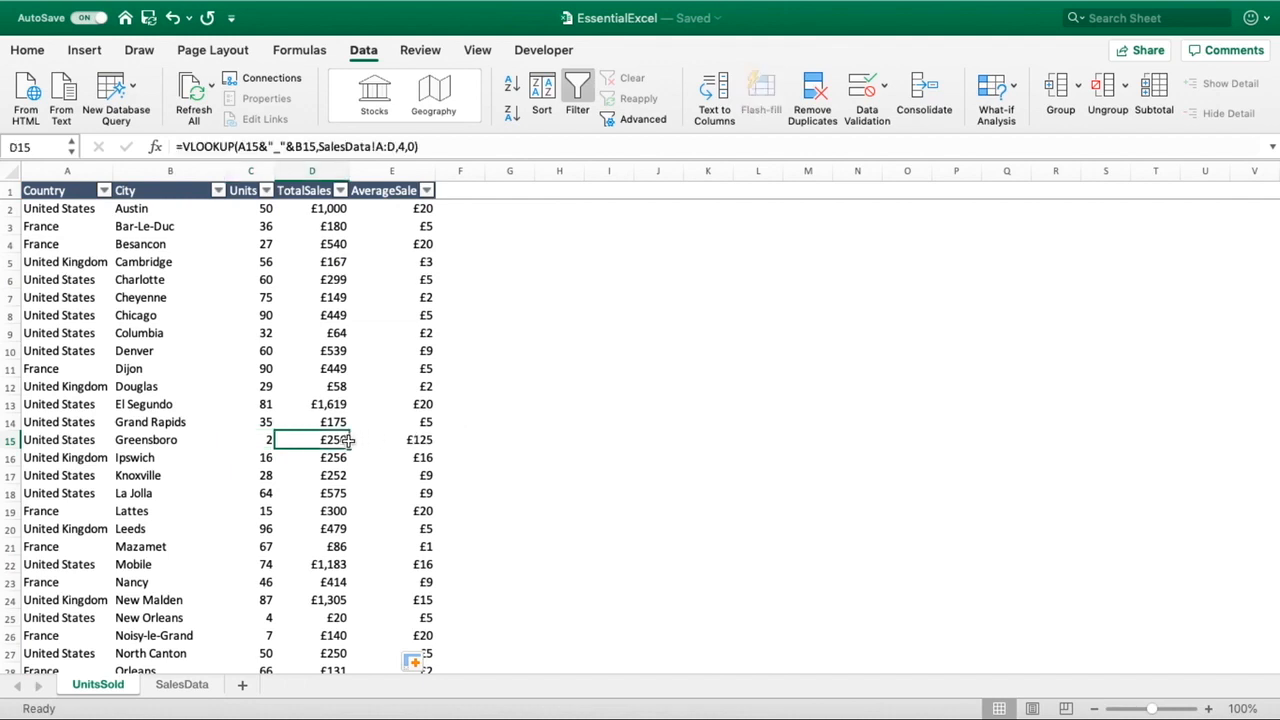
{"action": "left_click", "coordinate": [402, 444]}
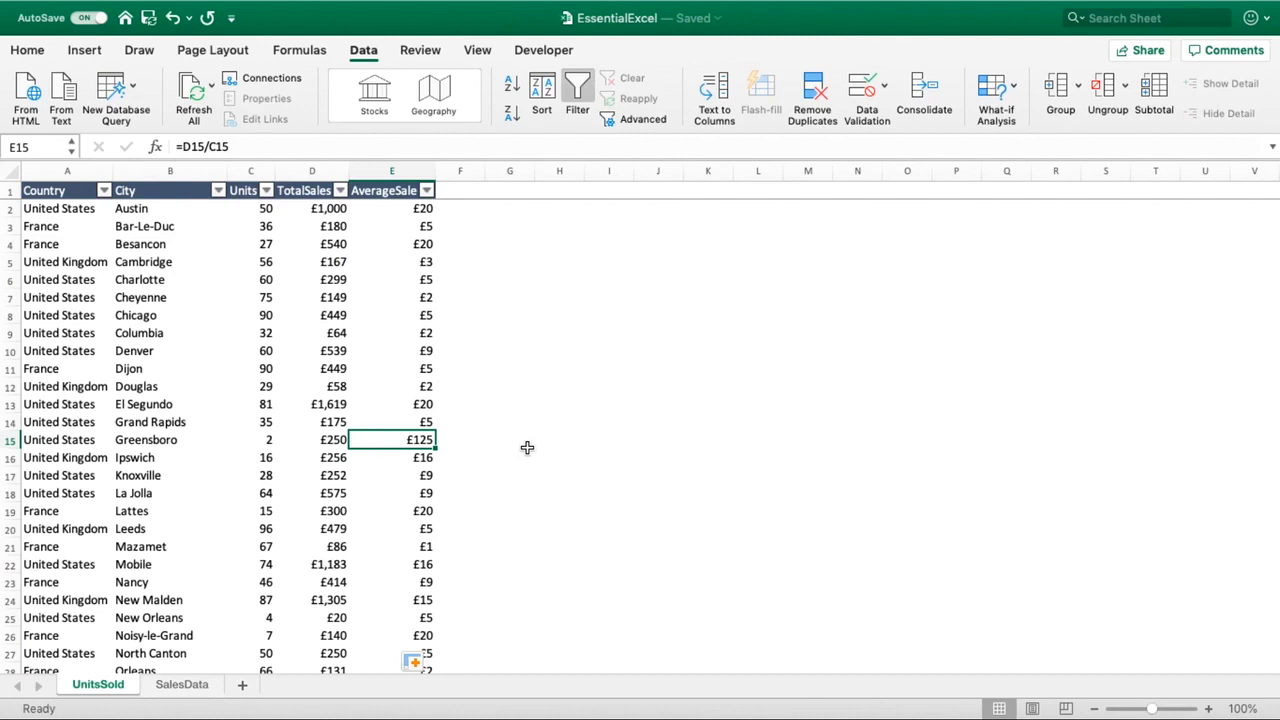
{"action": "left_click", "coordinate": [328, 208]}
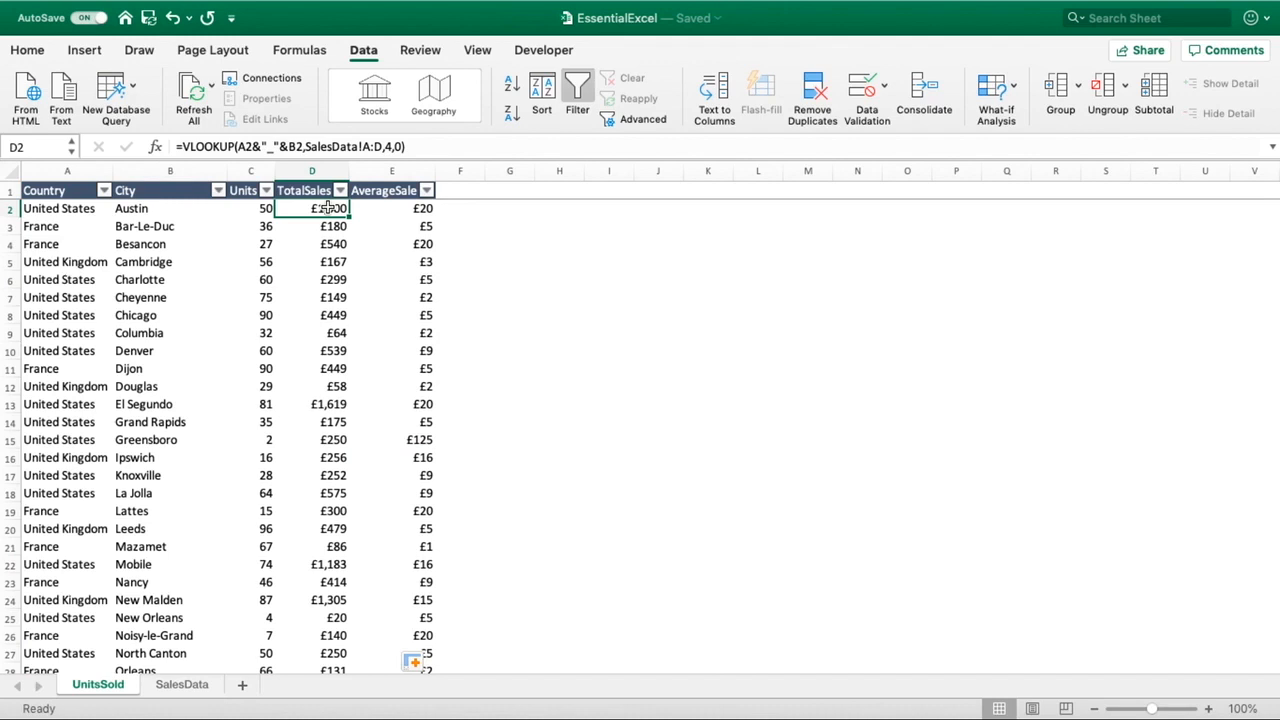